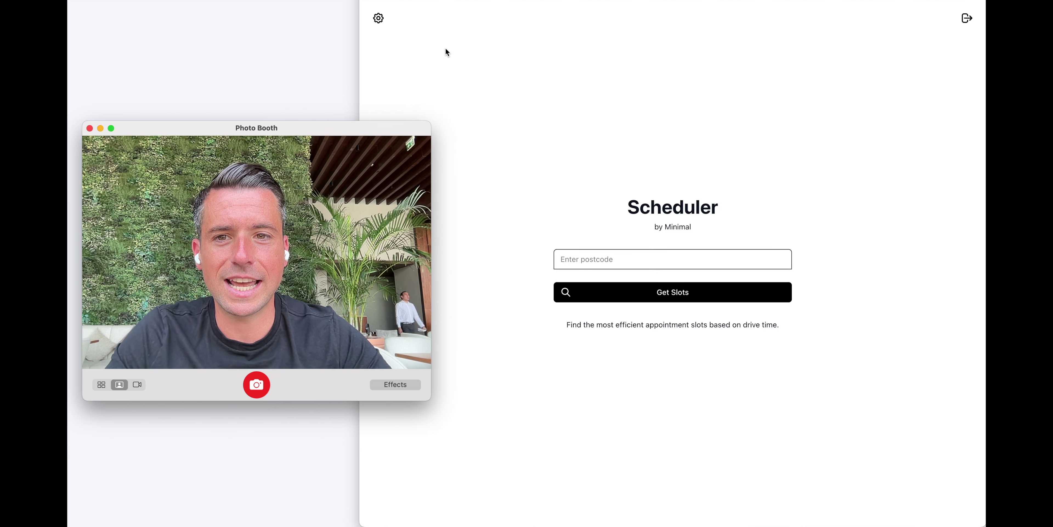
Open the Scheduler's settings page showing the Leads to Deals workflow
click(430, 47)
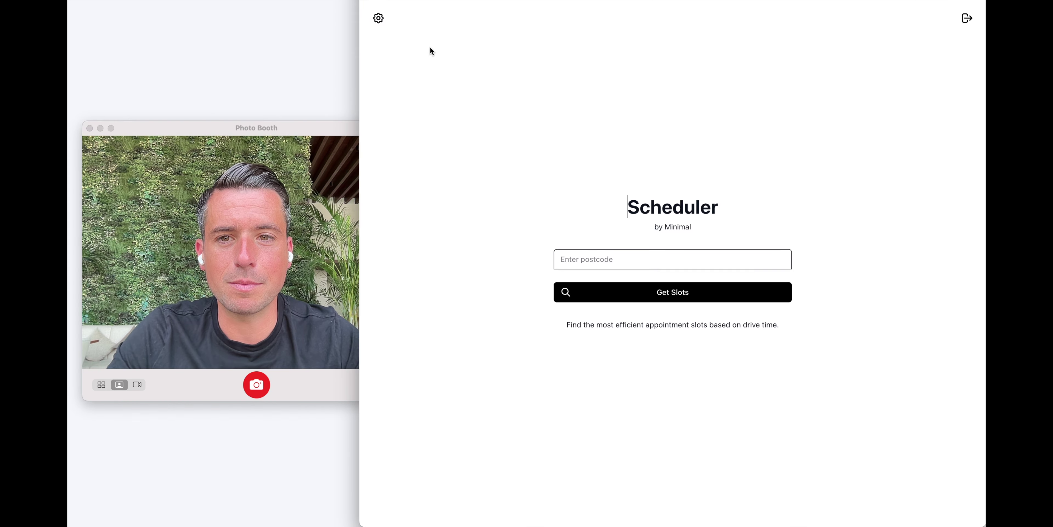
click(379, 20)
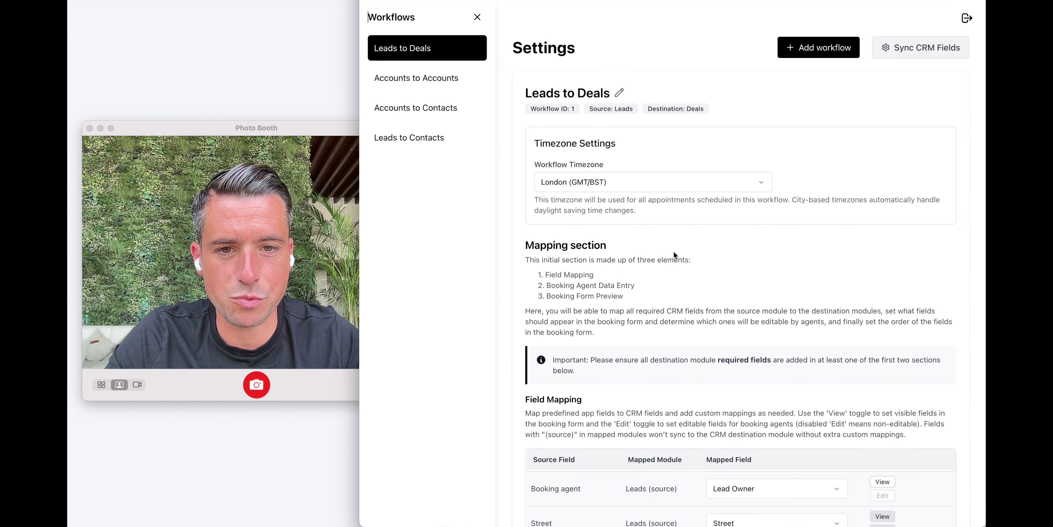
click(314, 271)
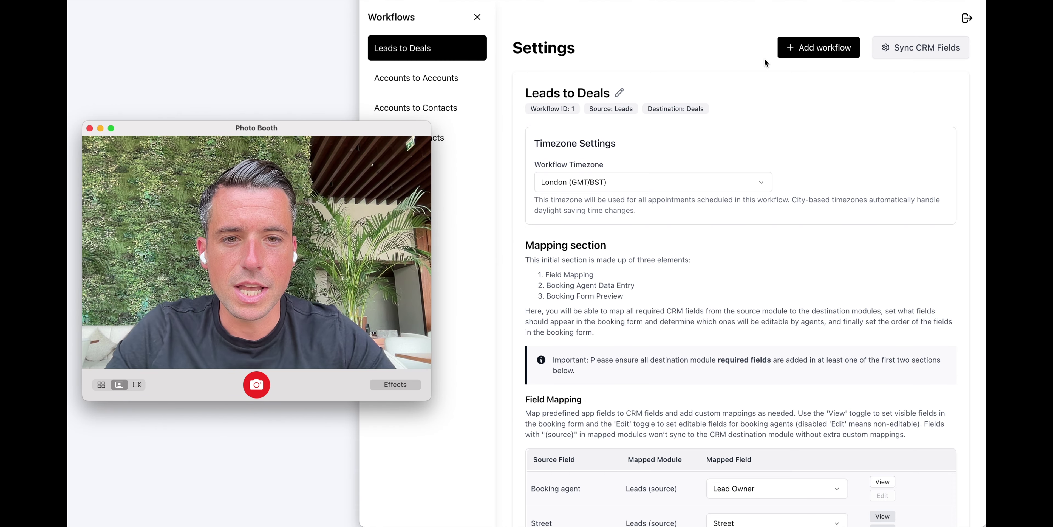
Look at the source module options for a new workflow, leaving the form without creating one
click(702, 58)
click(817, 47)
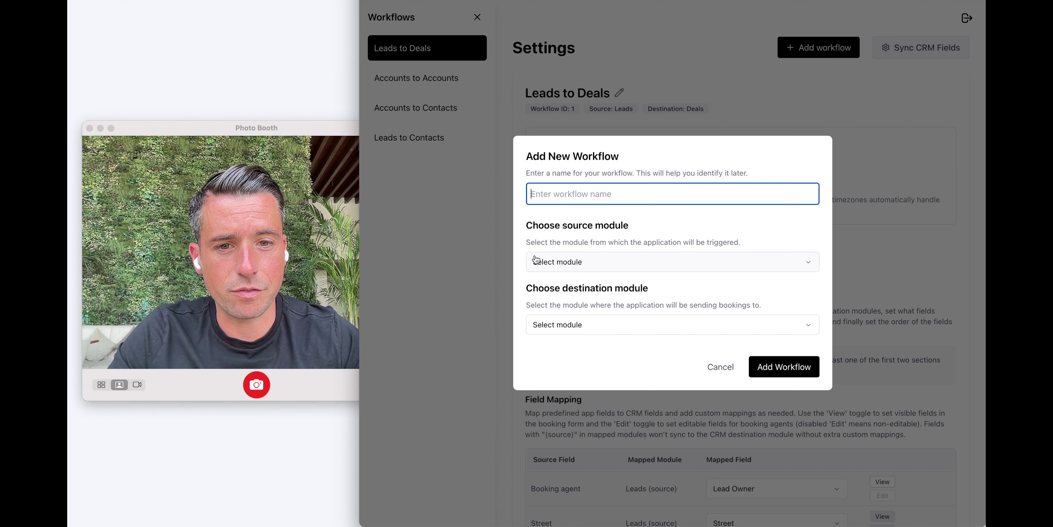
click(582, 262)
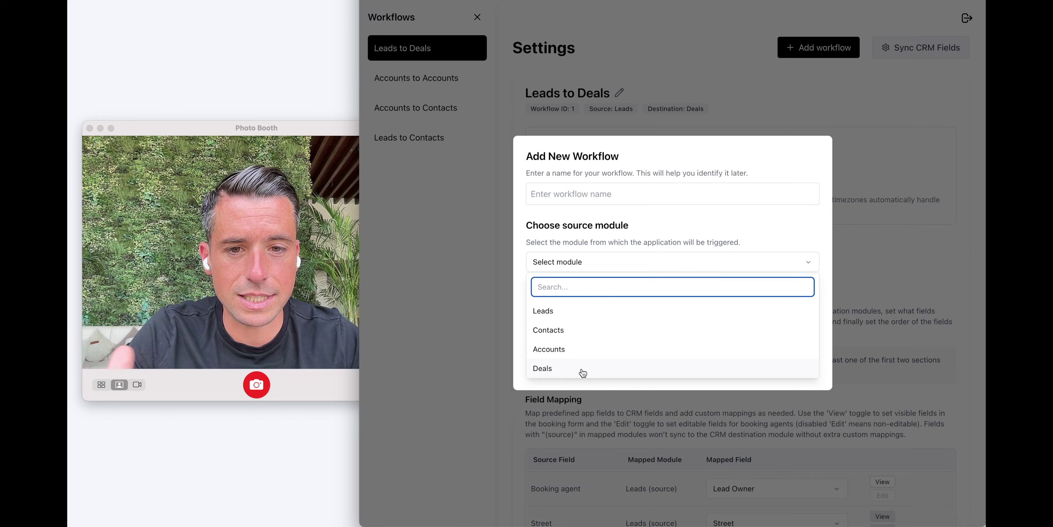
key(Escape)
click(721, 366)
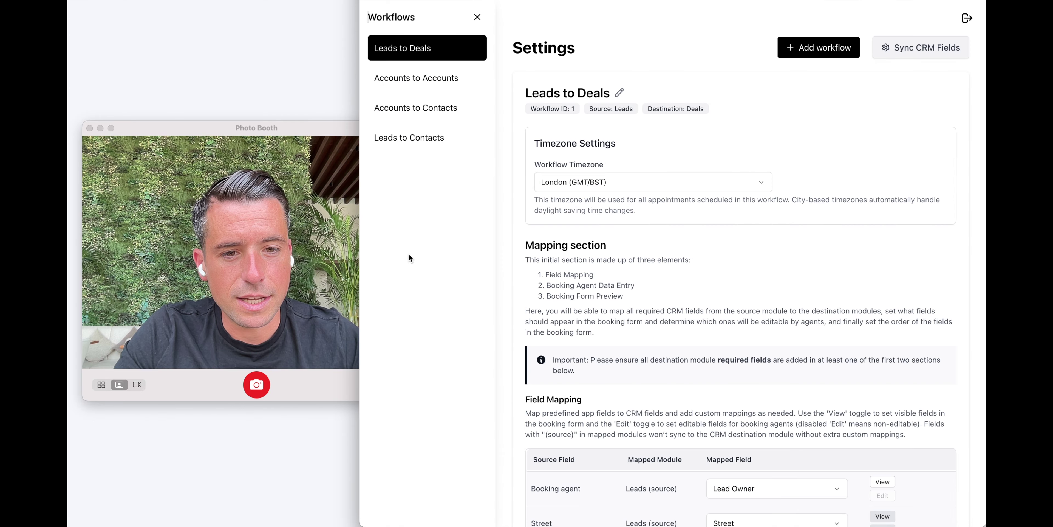
click(211, 235)
Review the Leads to Deals workflow from its timezone settings down through the field mapping table
click(675, 310)
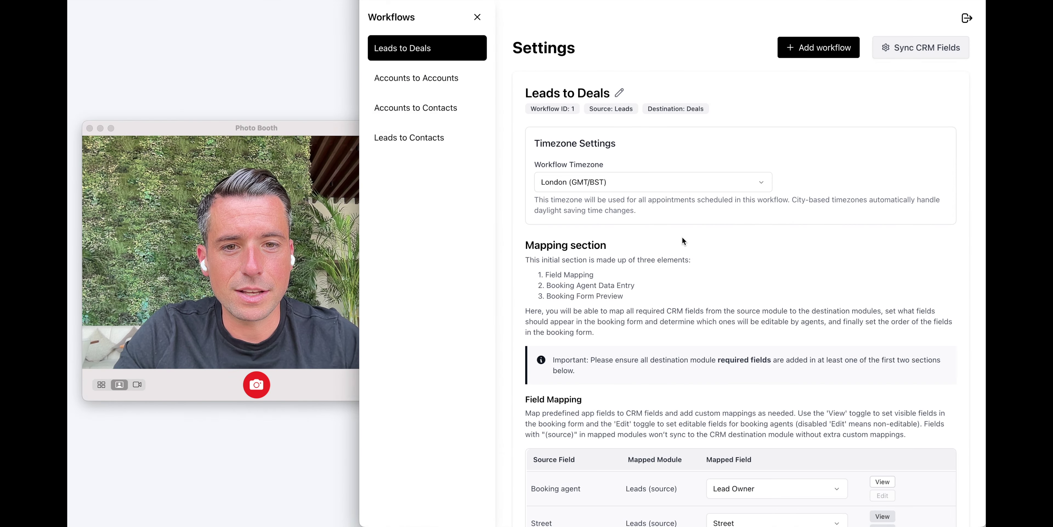
scroll(744, 245, down, 5)
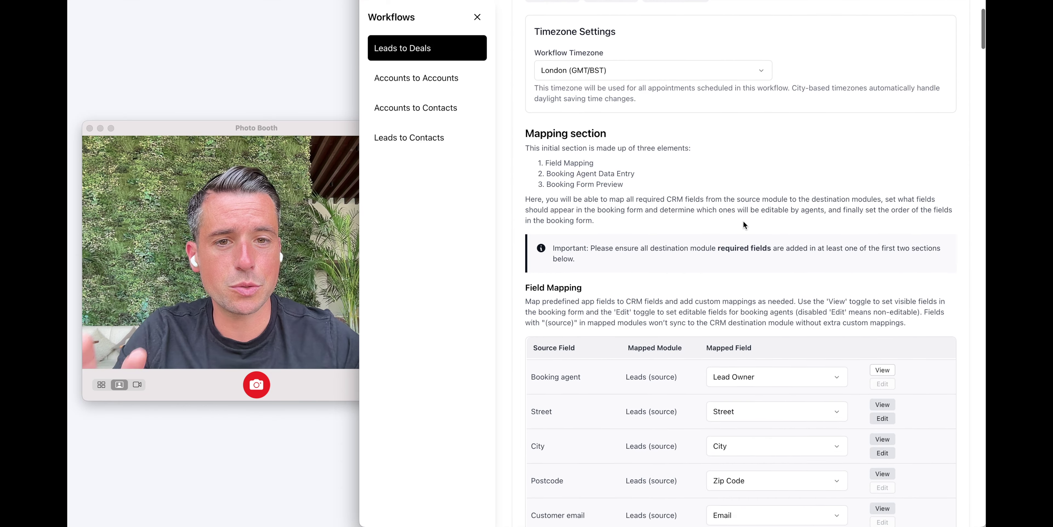
click(314, 271)
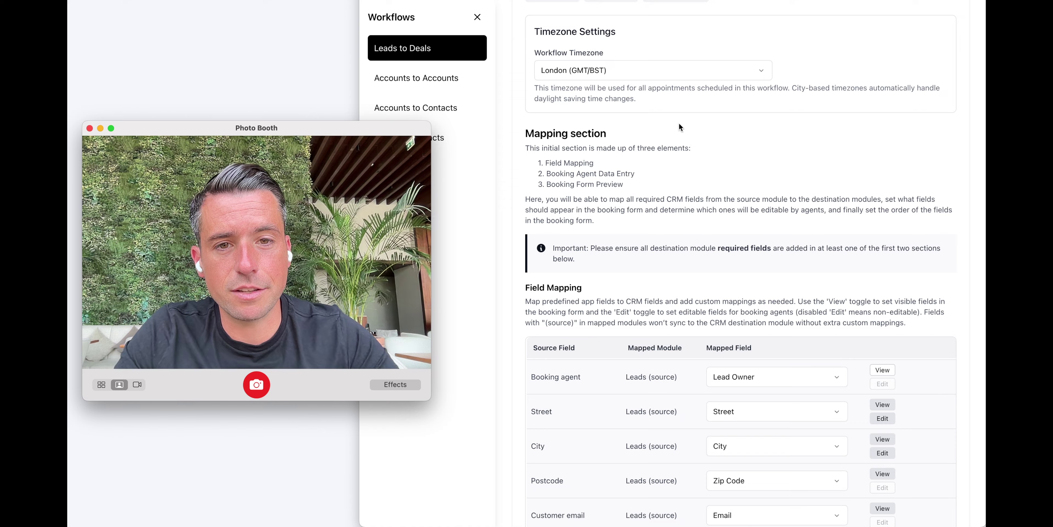
scroll(738, 232, down, 5)
scroll(739, 232, down, 8)
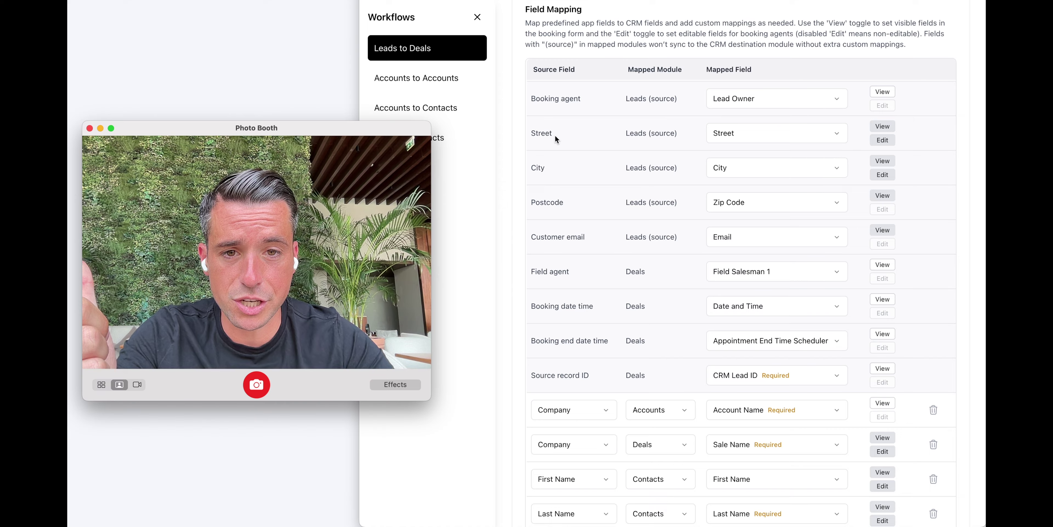
scroll(619, 262, down, 3)
scroll(617, 286, down, 1)
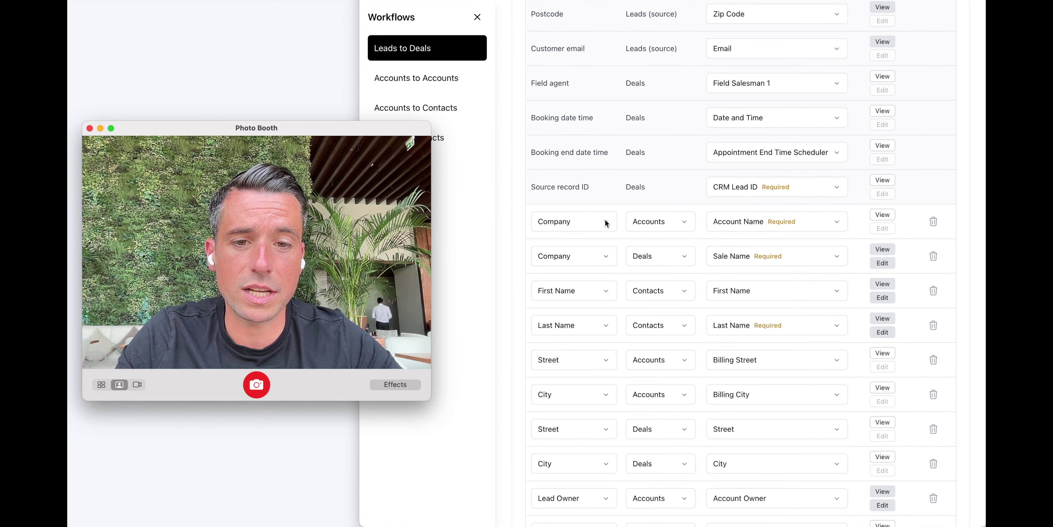
Check the source field choices of the Company mapping to Account Name, leaving the selection as it is
click(603, 228)
click(603, 228)
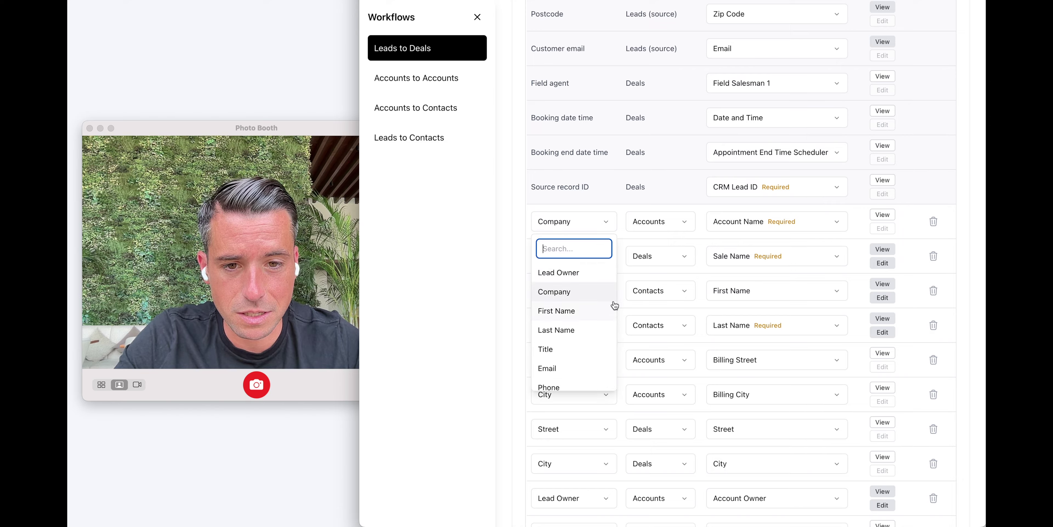
click(520, 236)
click(261, 269)
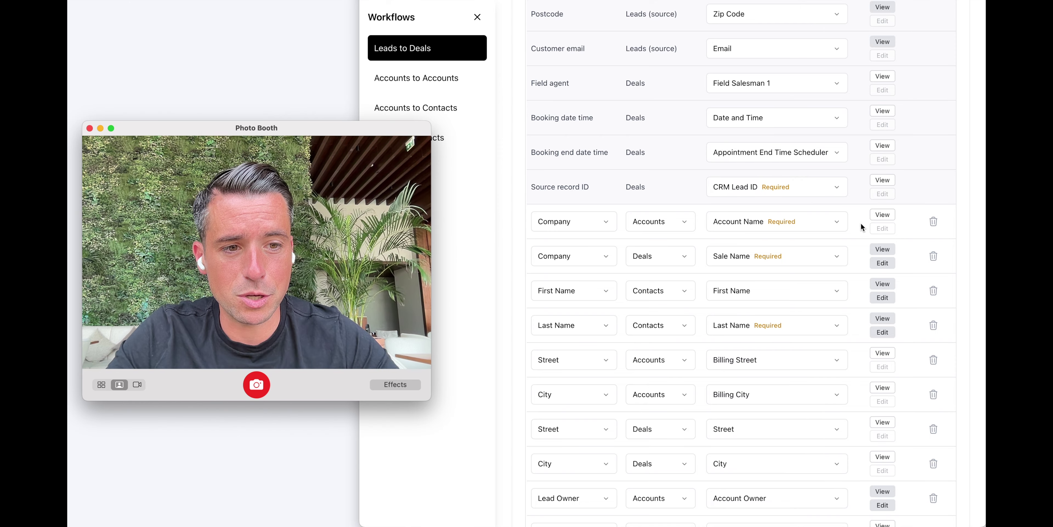
Switch on booking form visibility for the Company to Account Name mapping and switch it back off
click(882, 214)
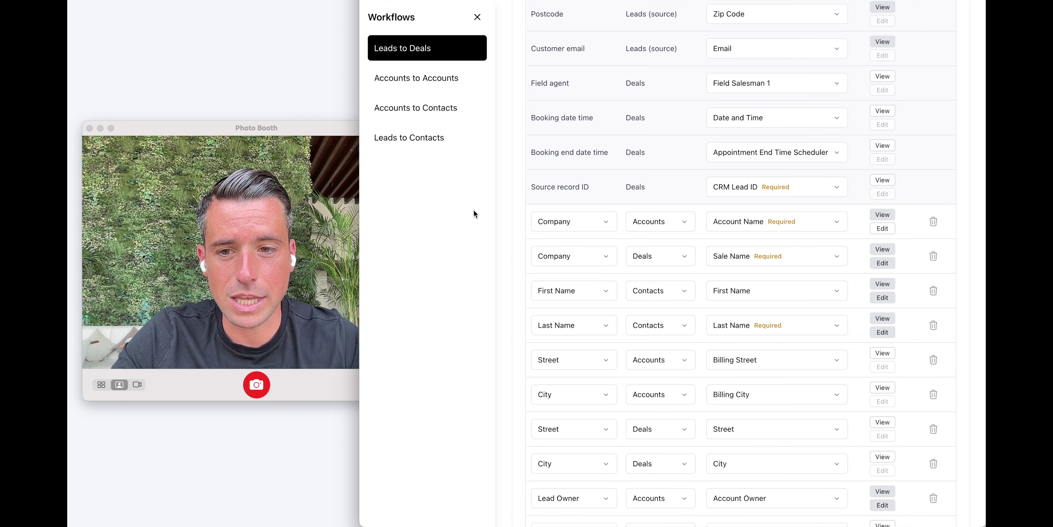
click(891, 215)
click(892, 216)
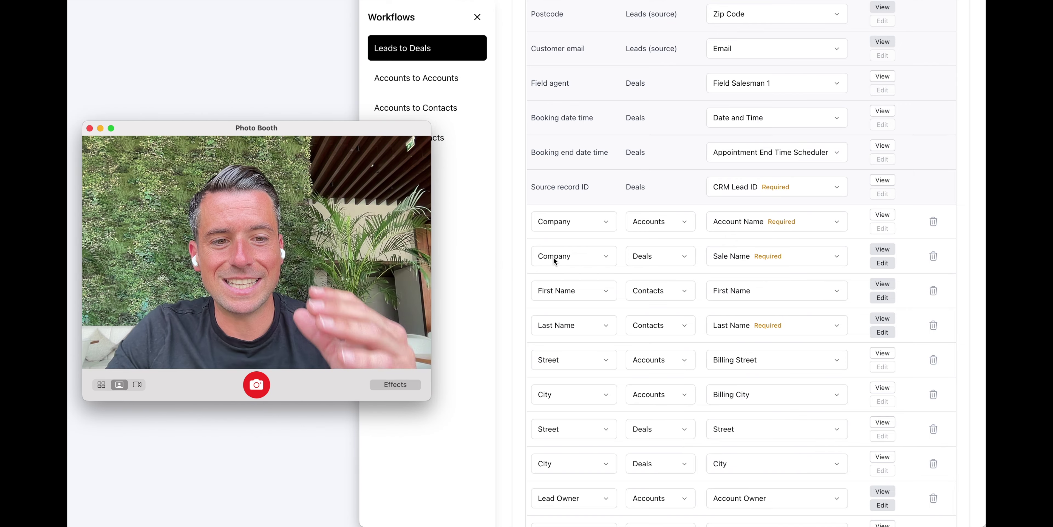
Review the remaining field mappings down through the booking agent data entry fields and default field values
click(515, 270)
scroll(711, 327, down, 3)
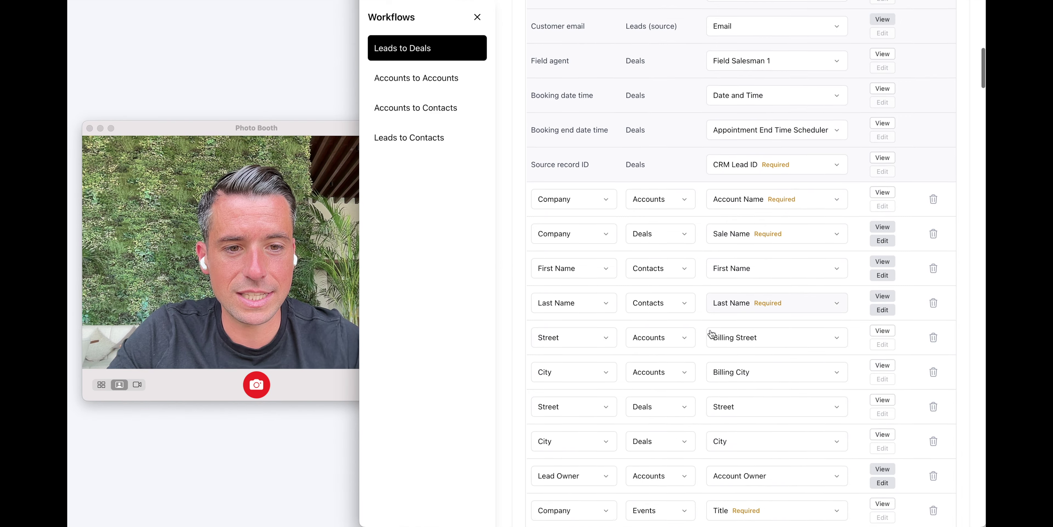
scroll(802, 291, down, 2)
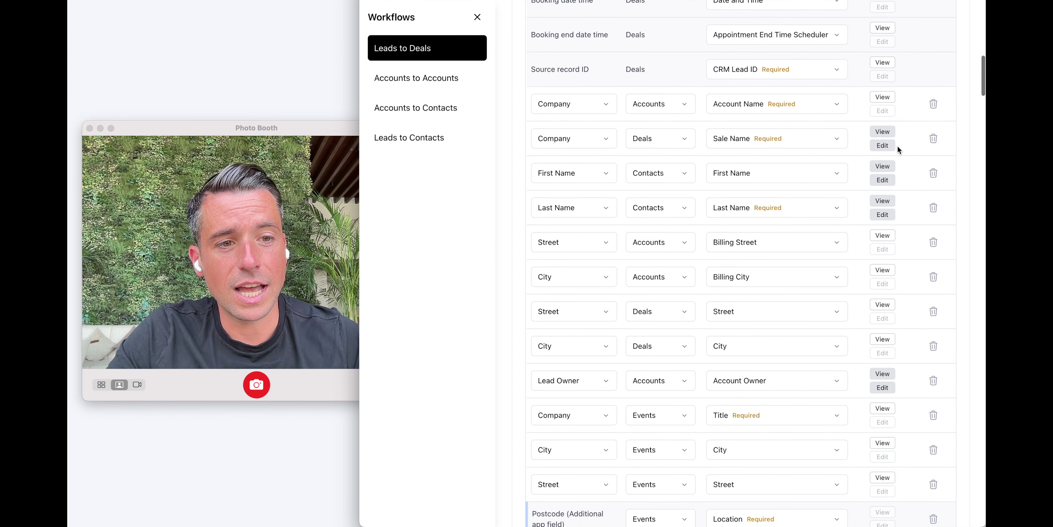
scroll(719, 279, down, 15)
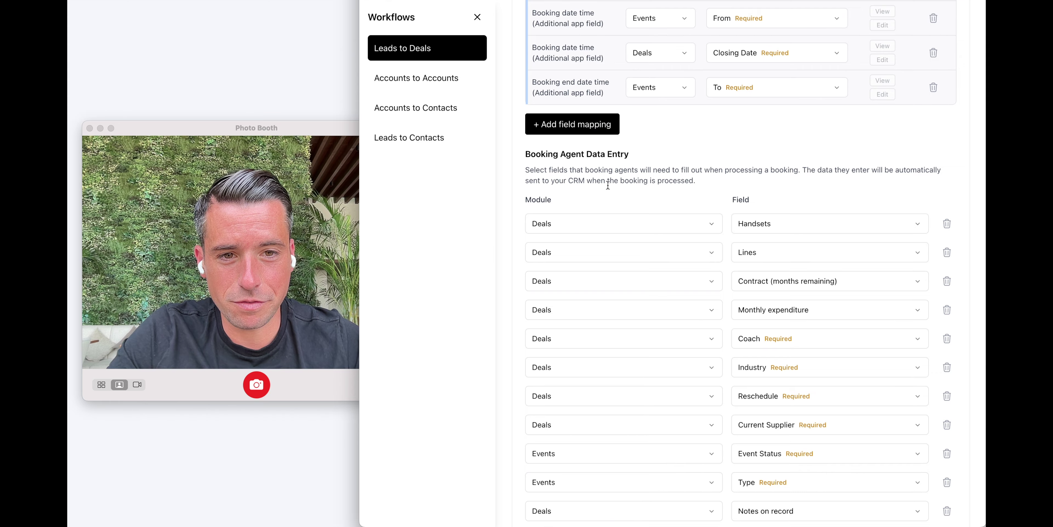
scroll(705, 242, down, 2)
scroll(708, 238, down, 2)
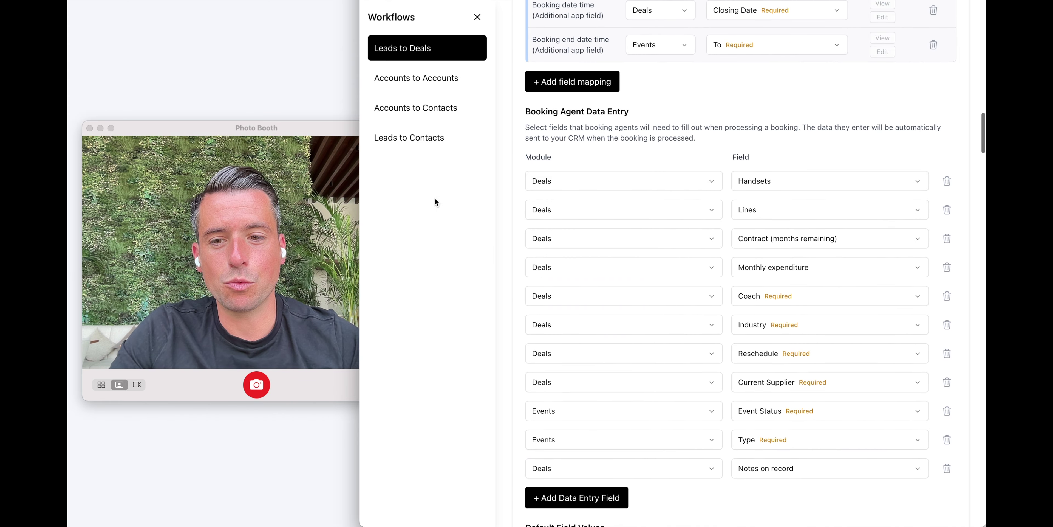
click(352, 245)
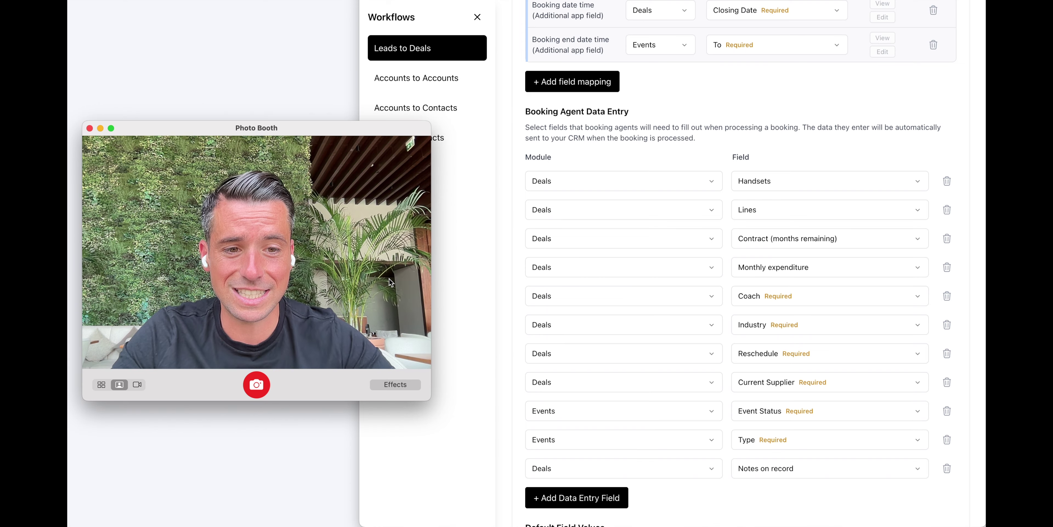
scroll(757, 323, down, 2)
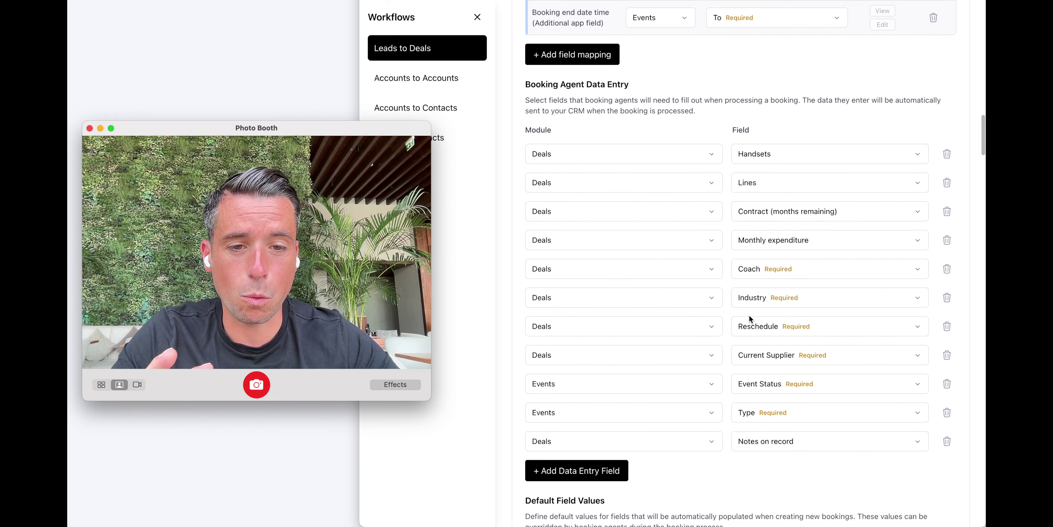
scroll(760, 312, down, 10)
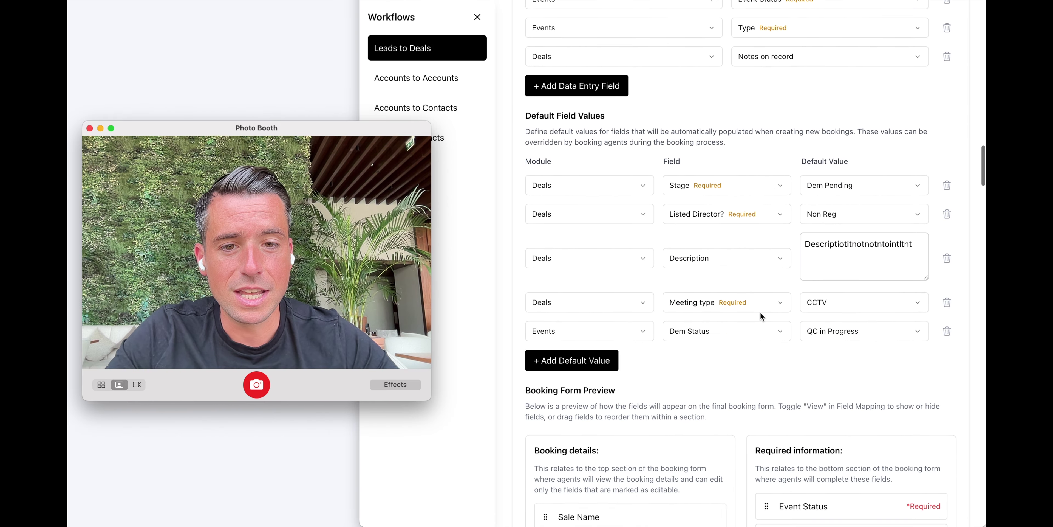
scroll(747, 247, down, 2)
scroll(746, 247, up, 2)
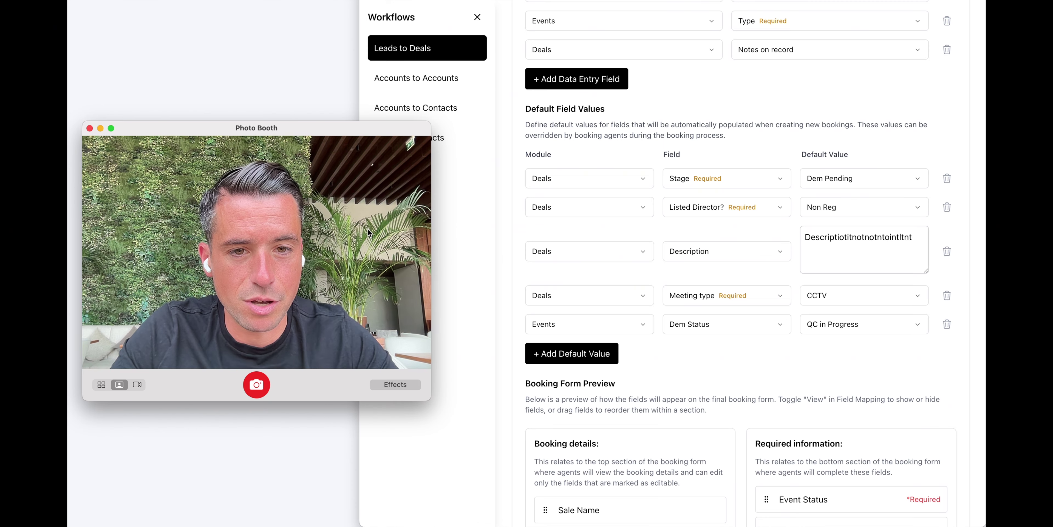
Move the To field directly below Closing Date in the booking details of the Booking Form Preview
scroll(749, 292, down, 3)
scroll(749, 293, down, 9)
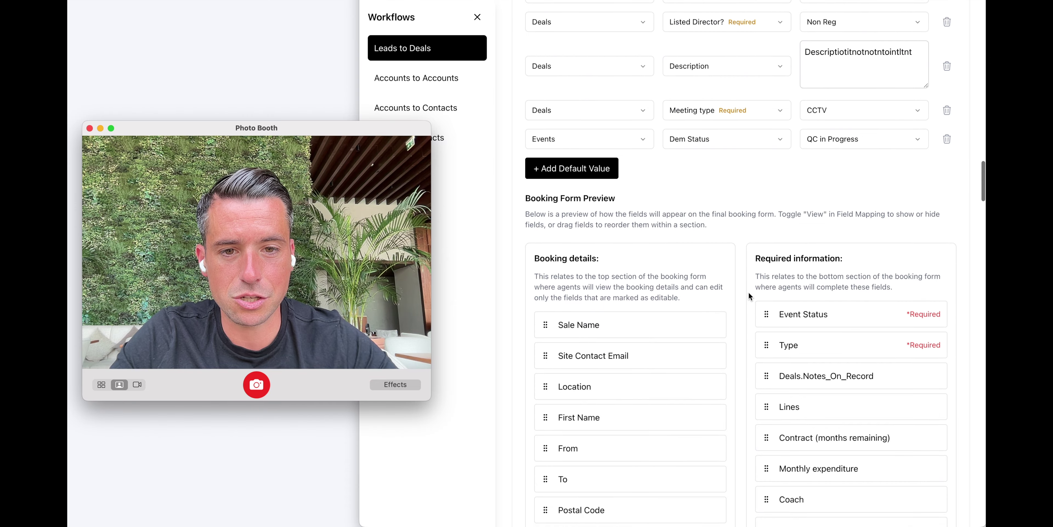
scroll(748, 292, down, 2)
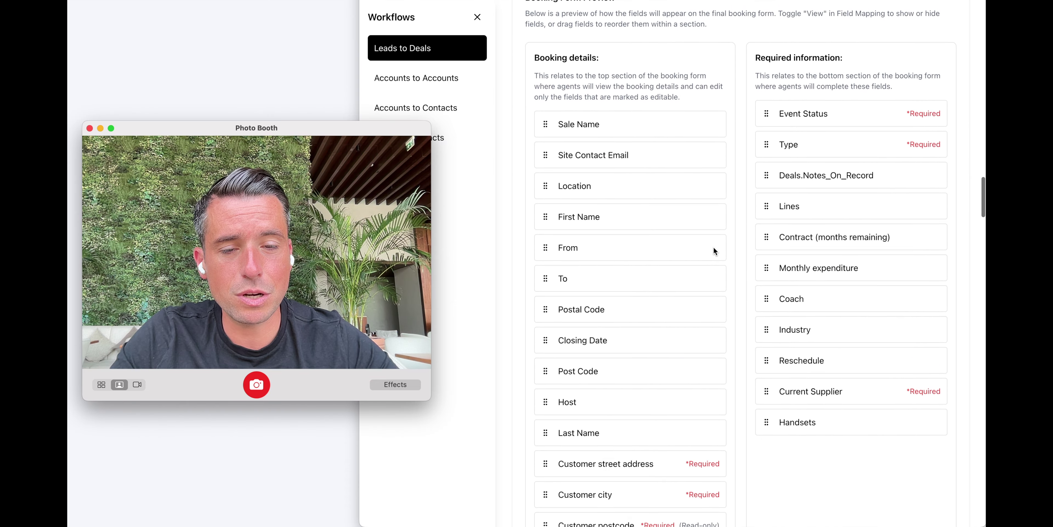
scroll(698, 272, down, 2)
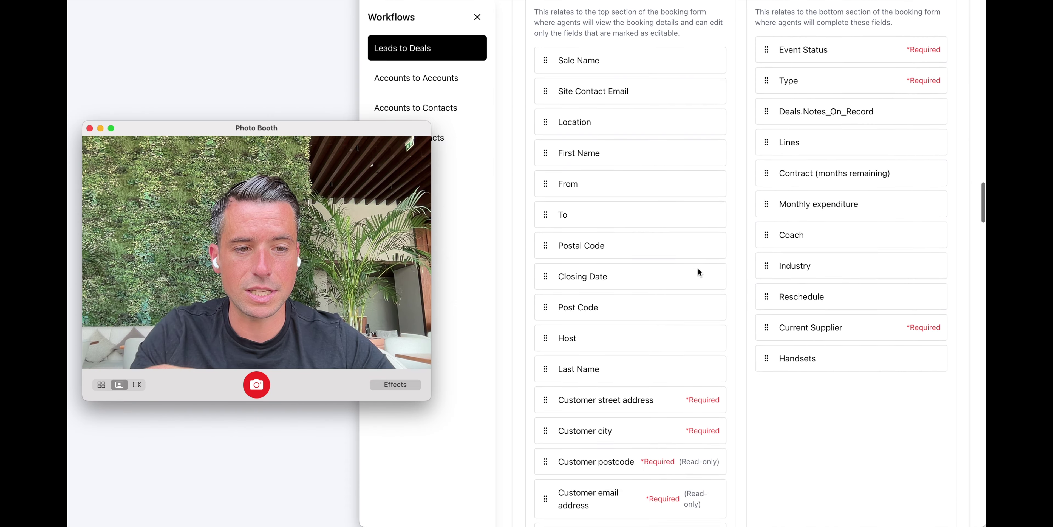
scroll(698, 272, down, 1)
click(543, 196)
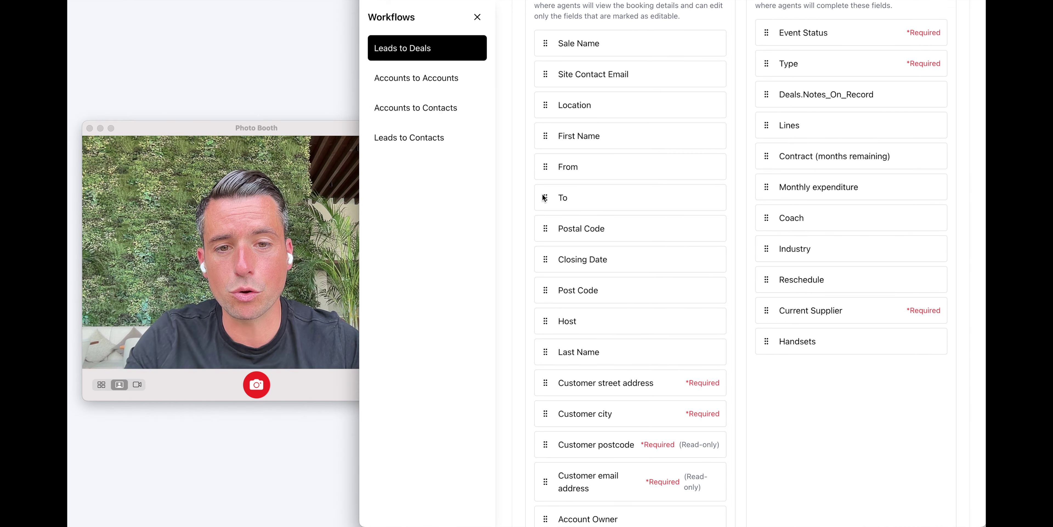
drag(547, 197, 547, 258)
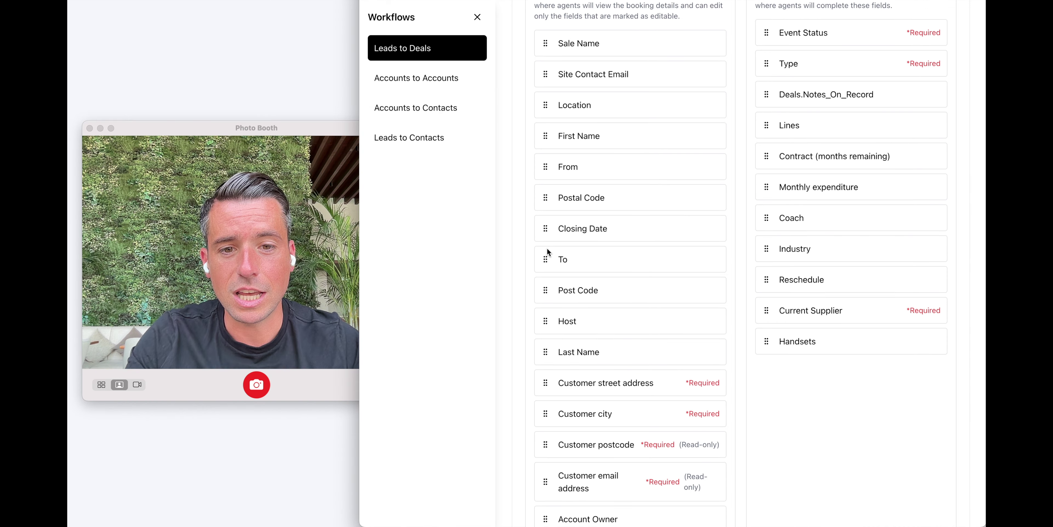
Review the workflow's field agent selection, time block option and existing booking filter conditions
scroll(669, 288, down, 1)
scroll(668, 287, down, 3)
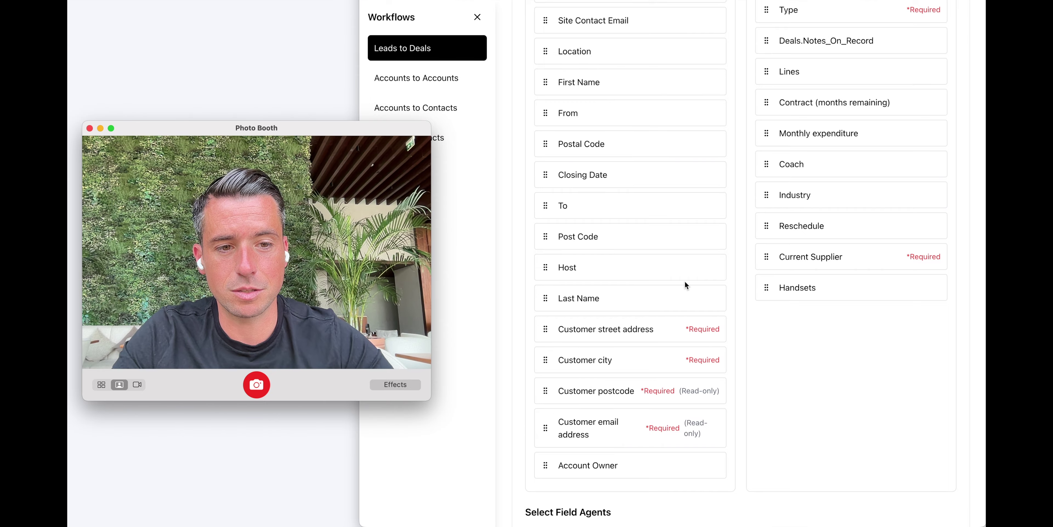
scroll(775, 290, down, 15)
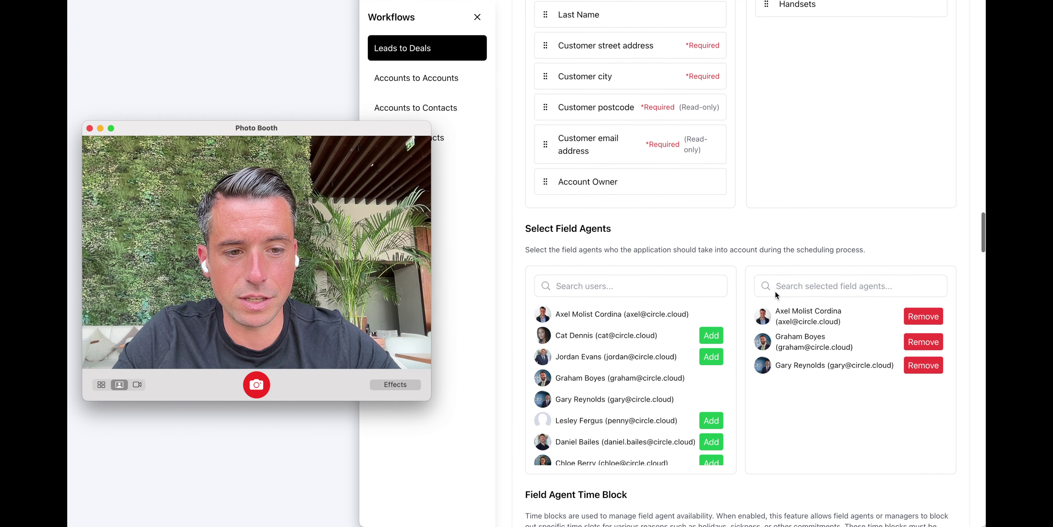
scroll(695, 213, down, 4)
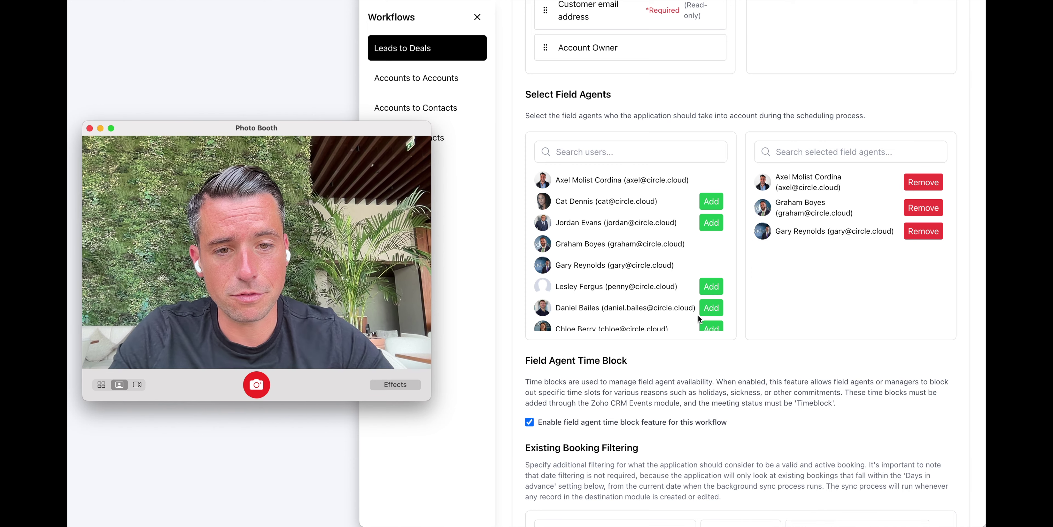
scroll(752, 423, down, 9)
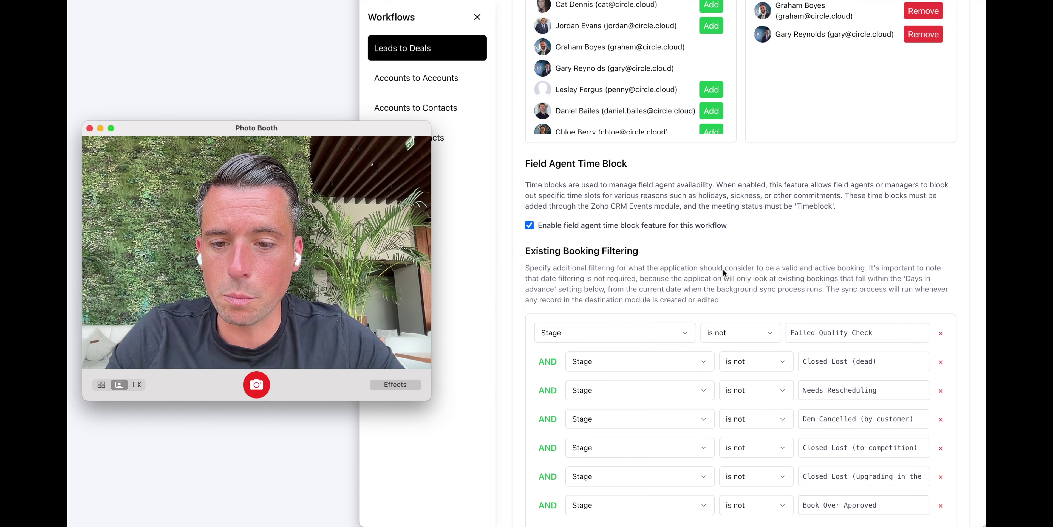
scroll(723, 270, down, 2)
scroll(762, 234, down, 2)
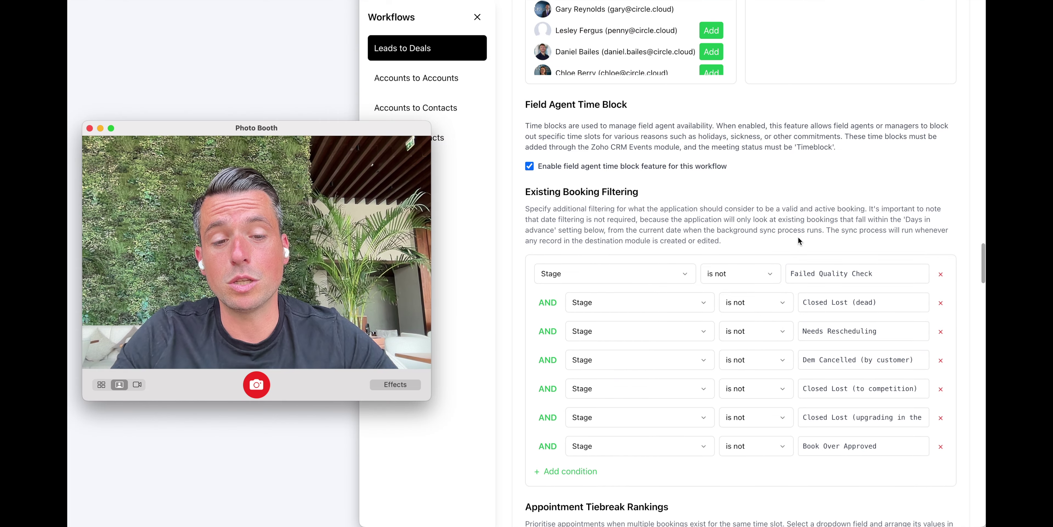
scroll(768, 248, down, 3)
scroll(738, 258, down, 4)
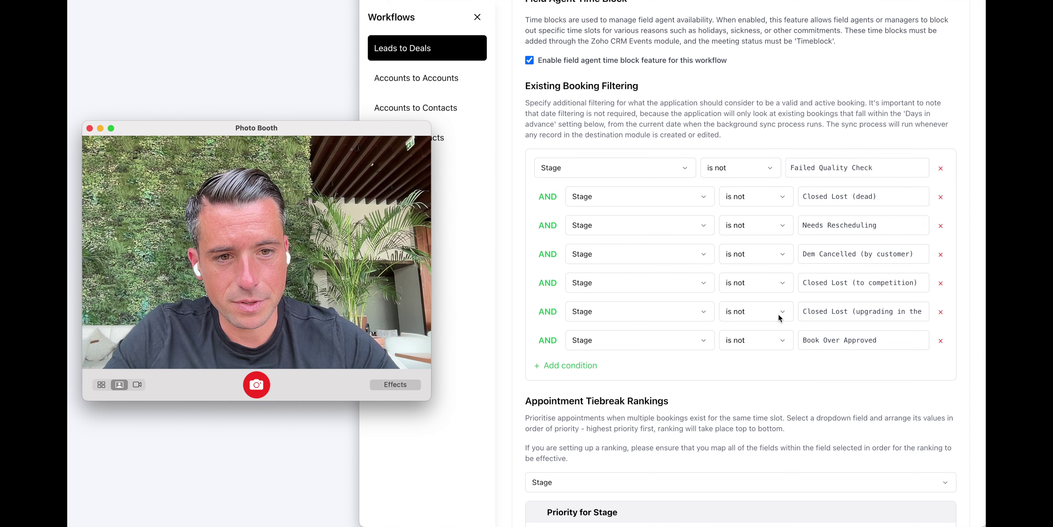
scroll(780, 317, down, 1)
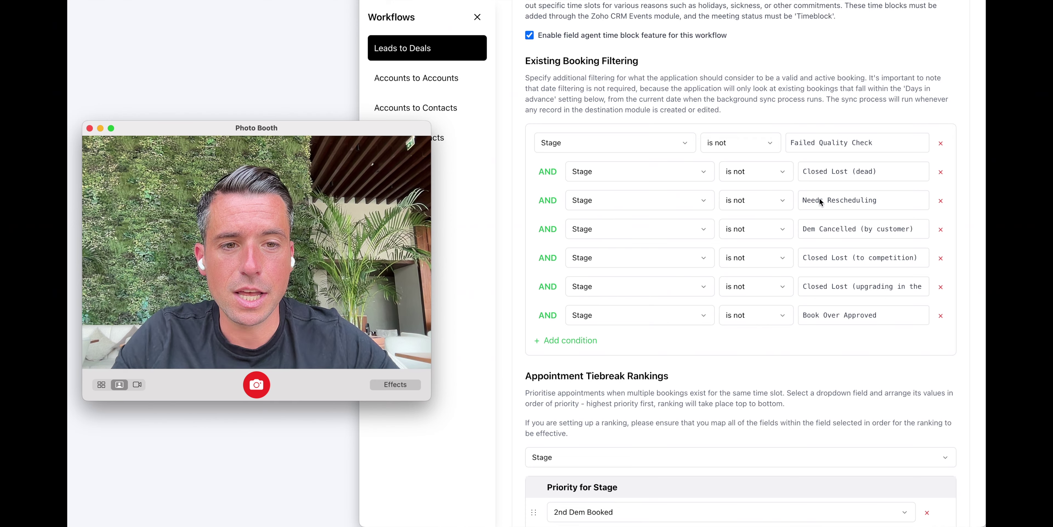
Examine the Stage values excluded by the existing booking filter conditions, starting with Failed Quality Check
scroll(760, 243, down, 1)
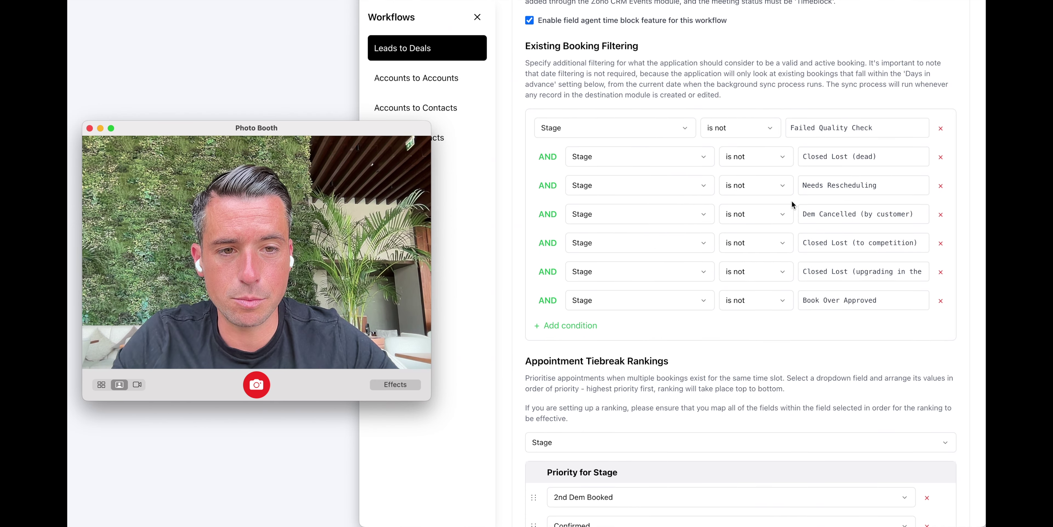
click(834, 130)
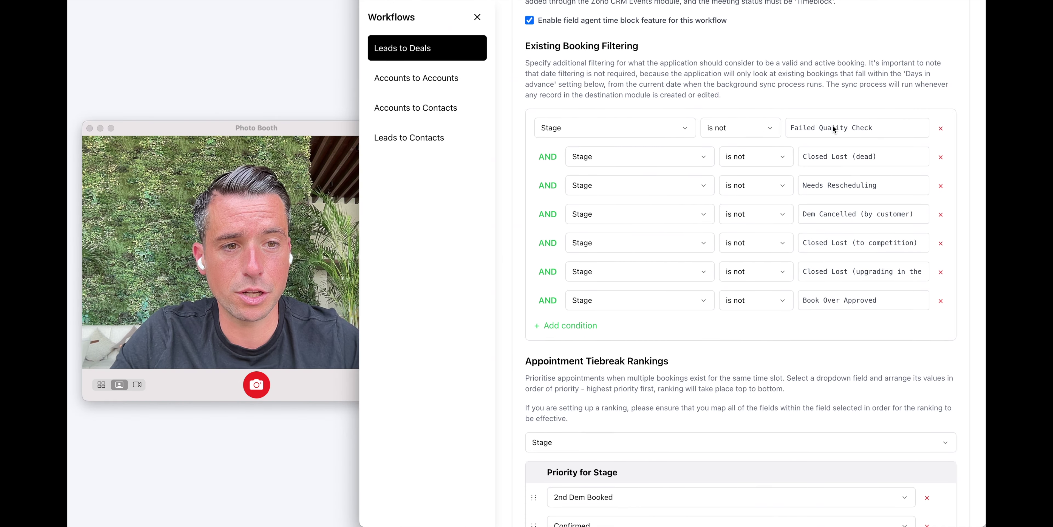
drag(858, 130, 767, 132)
click(824, 134)
click(297, 273)
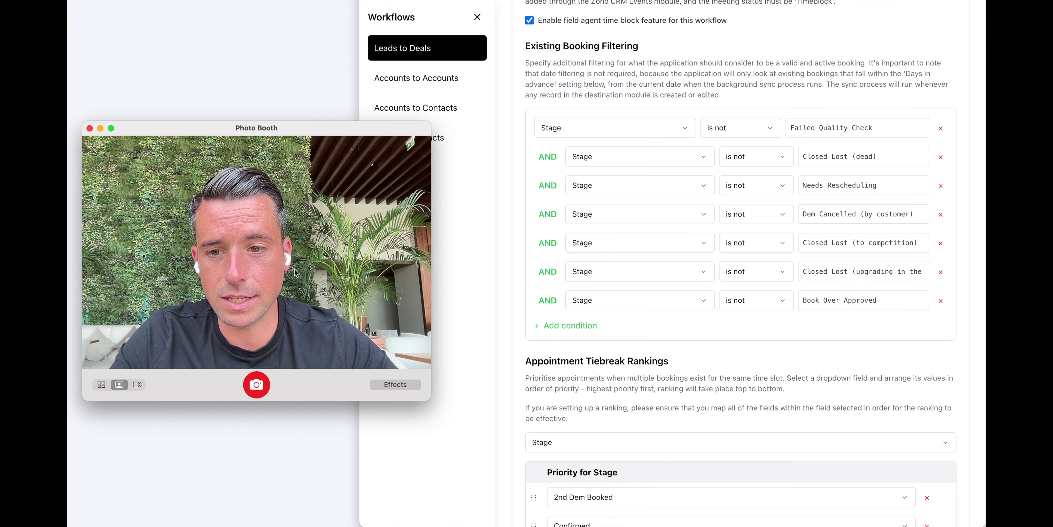
Browse the fields available for the Appointment Tiebreak Rankings and leave Stage selected
scroll(785, 408, down, 10)
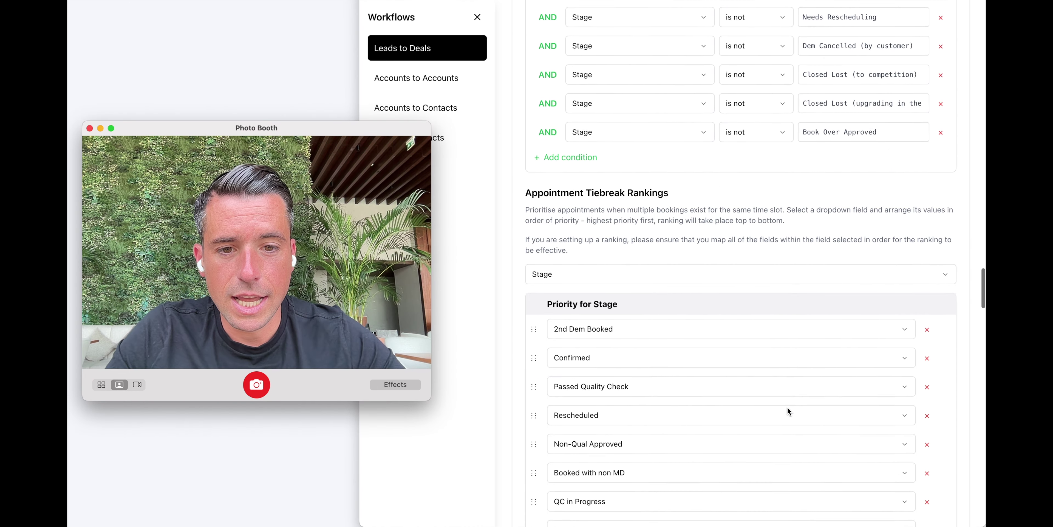
scroll(662, 237, down, 10)
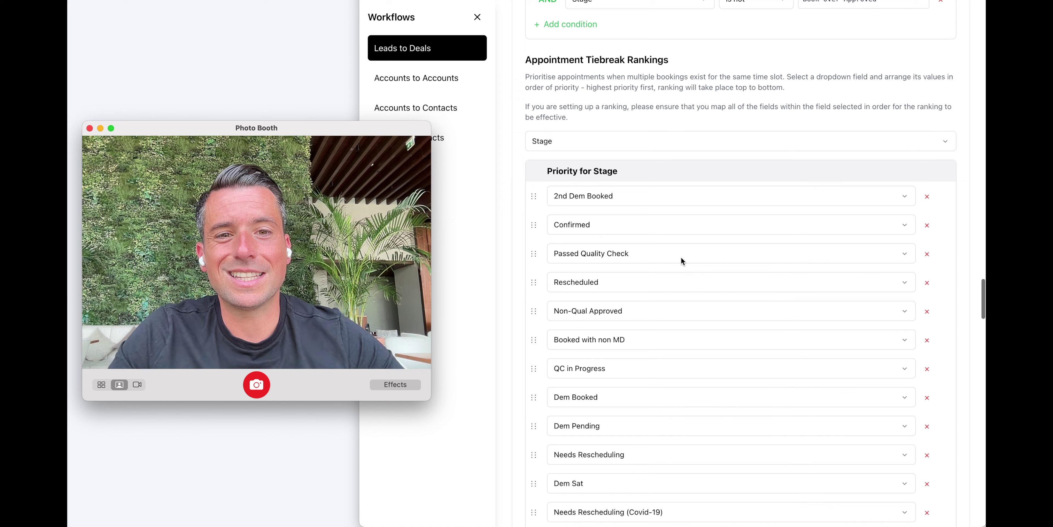
scroll(681, 258, down, 5)
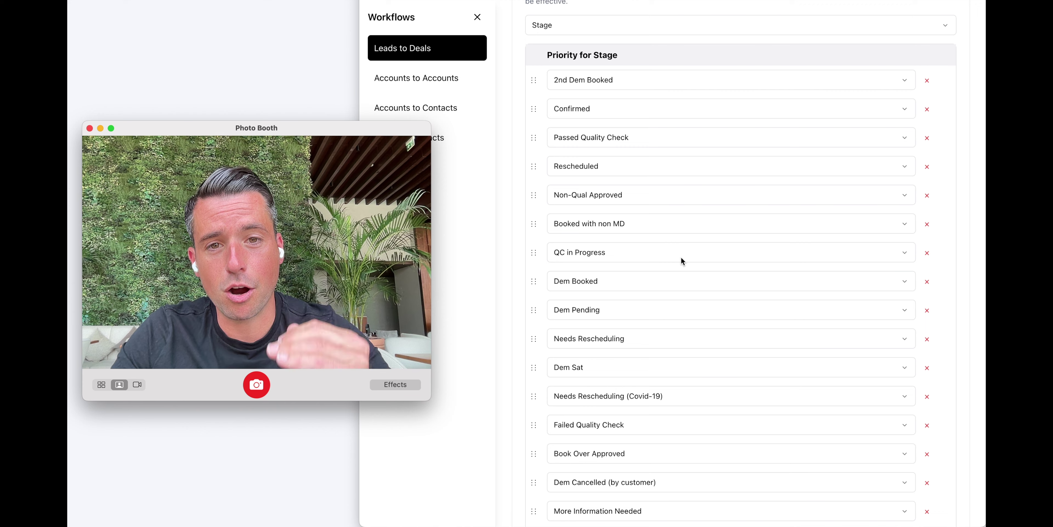
click(602, 53)
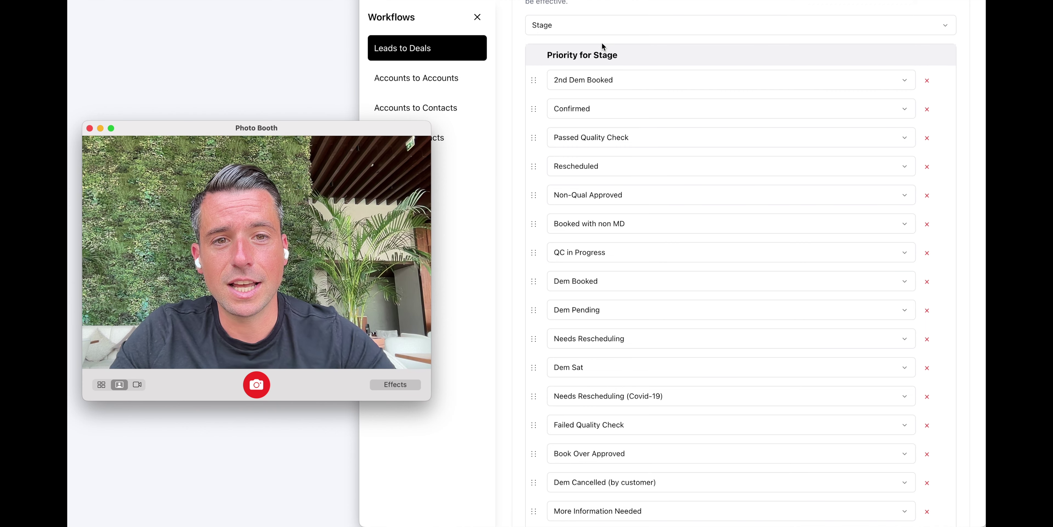
click(615, 25)
scroll(601, 130, down, 5)
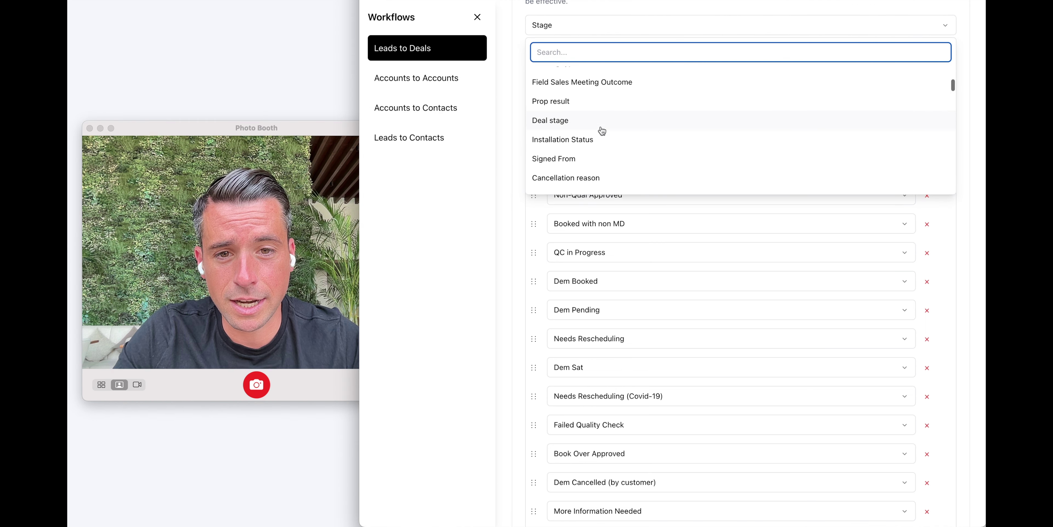
click(486, 214)
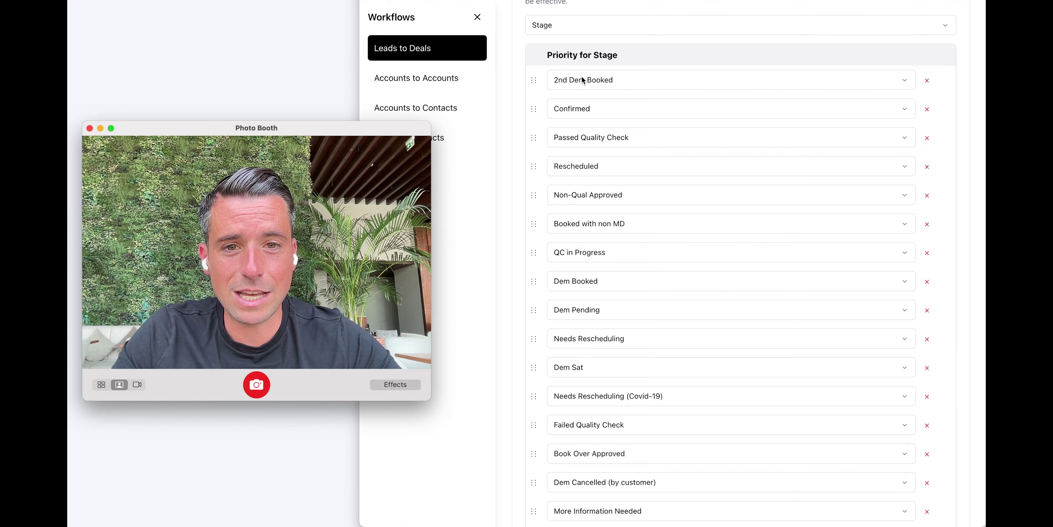
Review the full priority order for Stage, from 2nd Dem Booked down to Telephone Dem (Unscheduled)
scroll(593, 278, down, 1)
scroll(557, 158, up, 1)
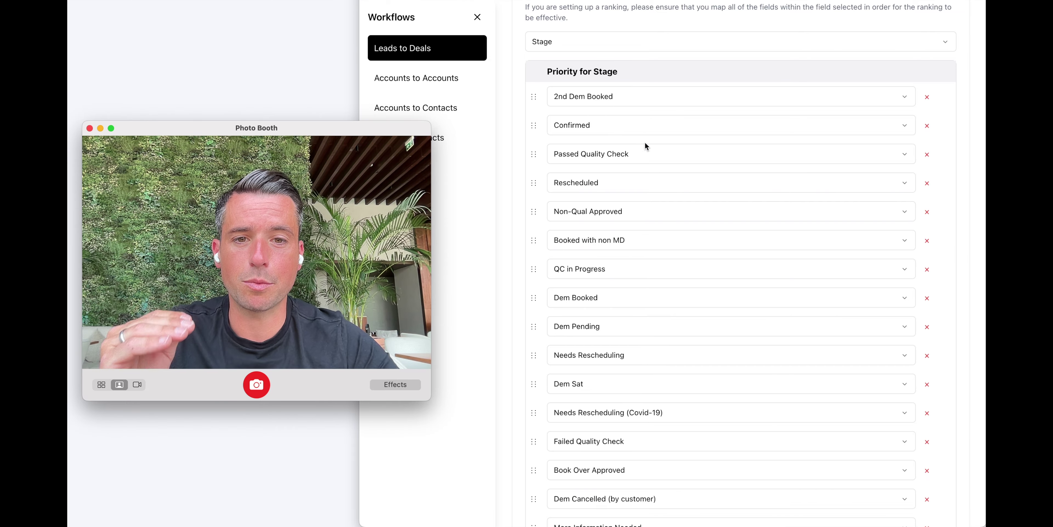
scroll(621, 231, down, 3)
scroll(620, 230, down, 15)
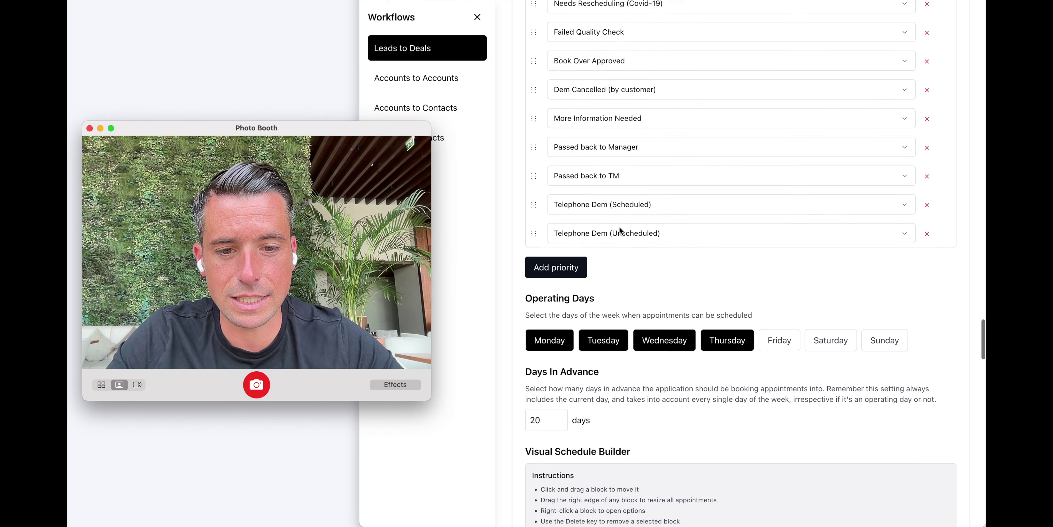
Switch on Friday as an operating day for the workflow and switch it back off
scroll(620, 230, up, 3)
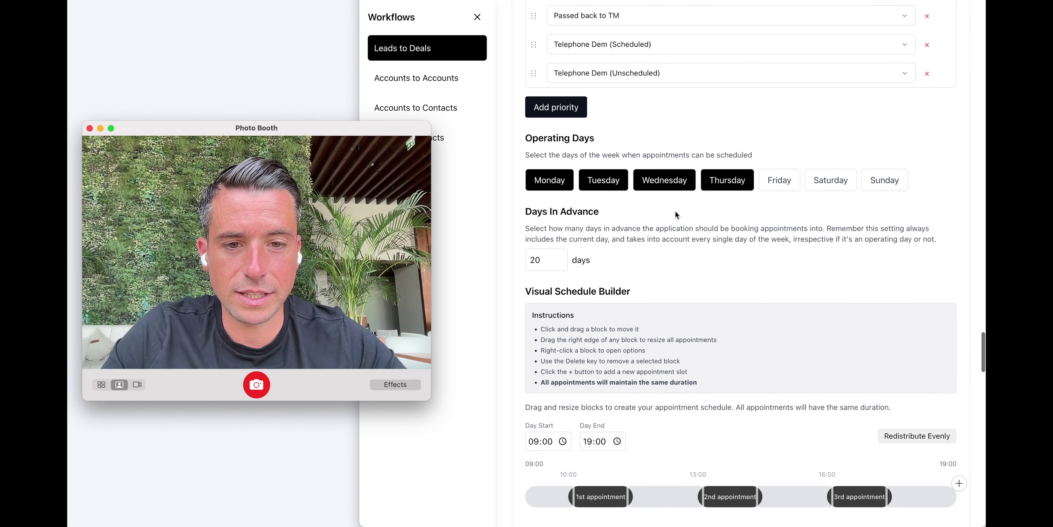
scroll(619, 221, down, 2)
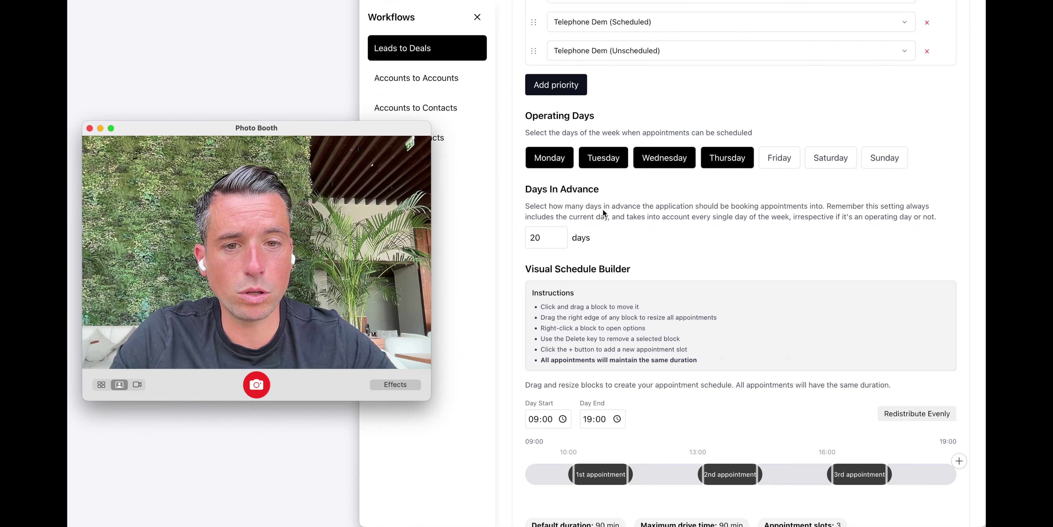
scroll(744, 323, down, 2)
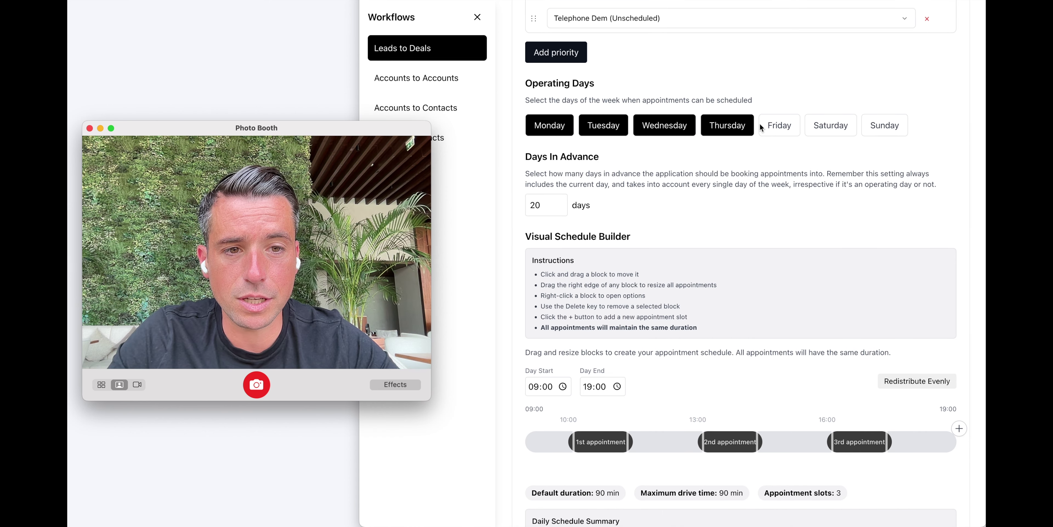
click(816, 114)
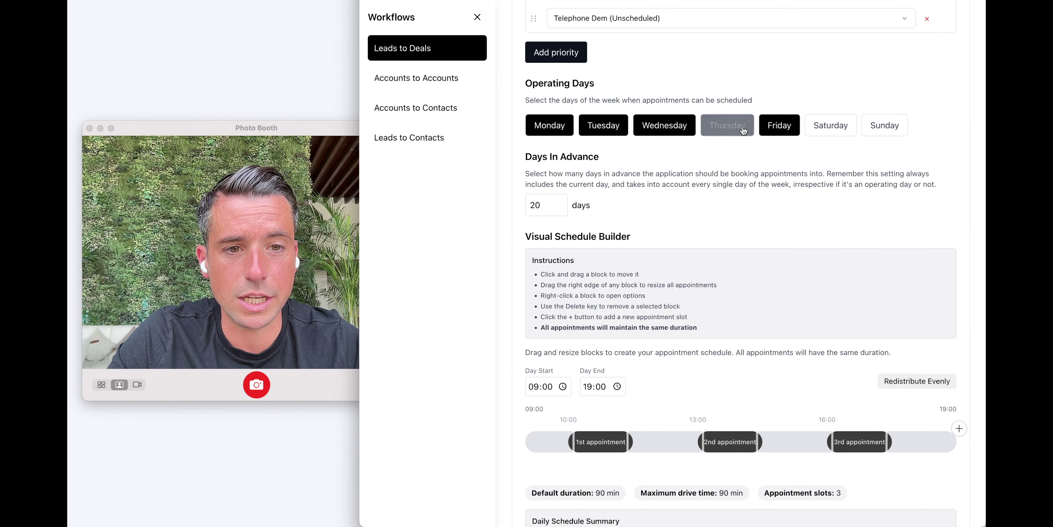
click(779, 125)
scroll(614, 245, down, 4)
click(341, 262)
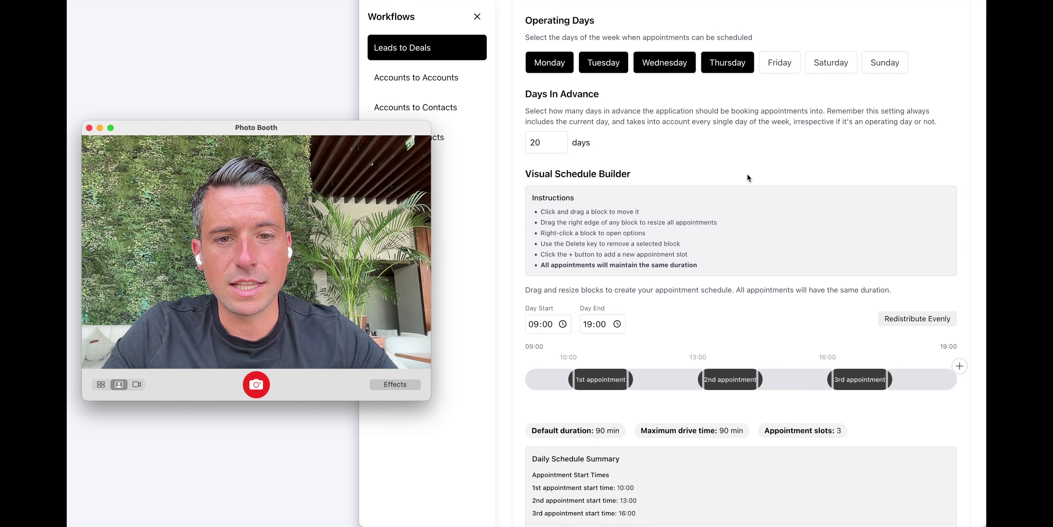
Review the Days In Advance setting and the Visual Schedule Builder with its Daily Schedule Summary
scroll(747, 176, down, 1)
scroll(710, 171, down, 2)
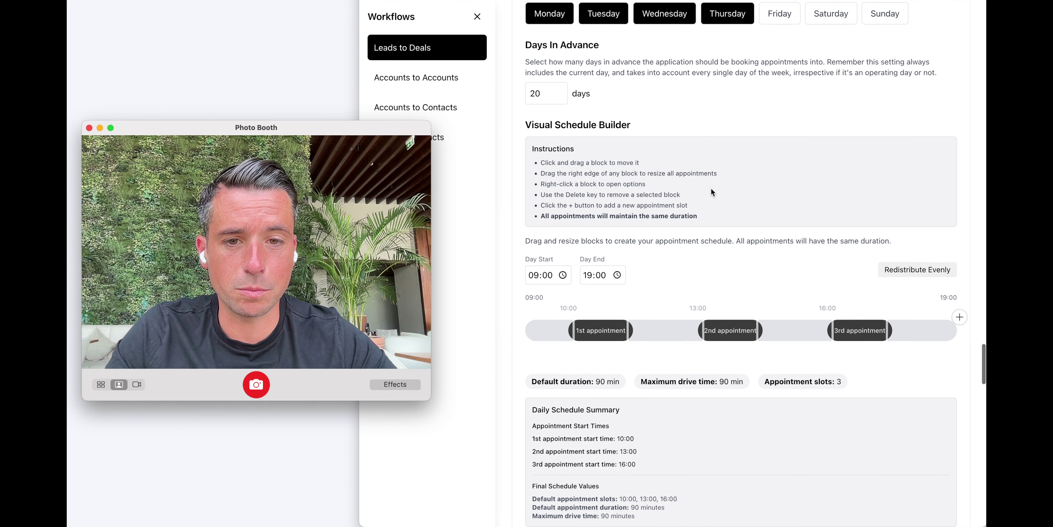
scroll(711, 191, down, 3)
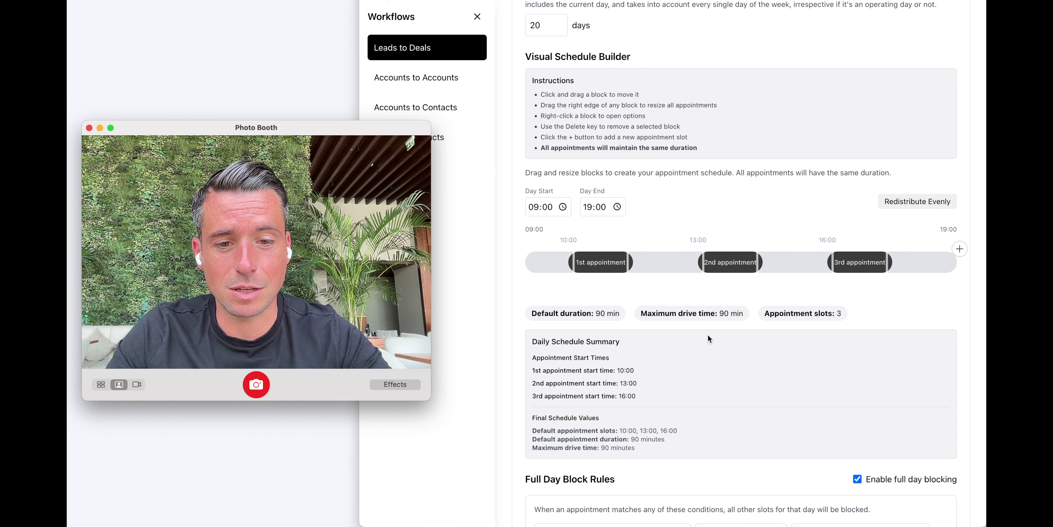
scroll(707, 336, down, 3)
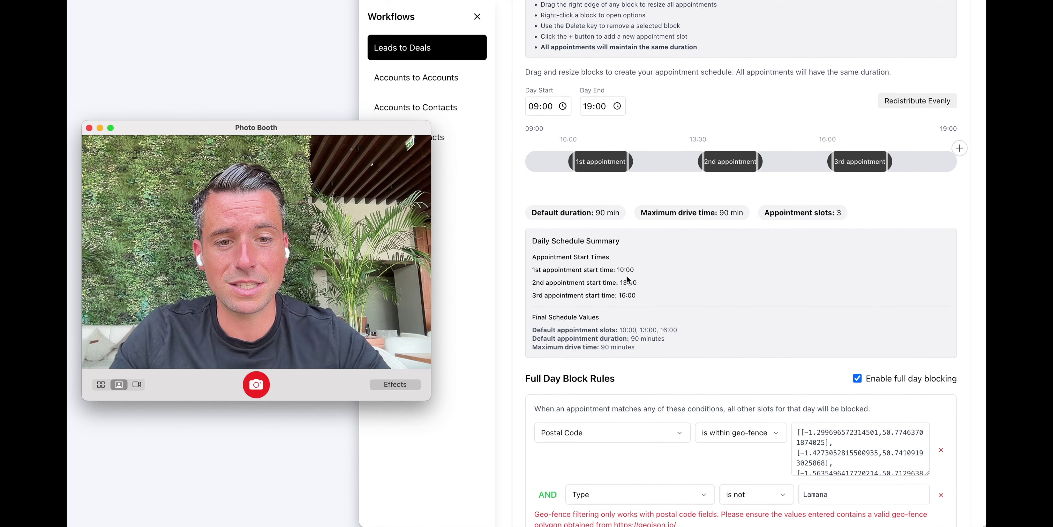
scroll(629, 279, down, 3)
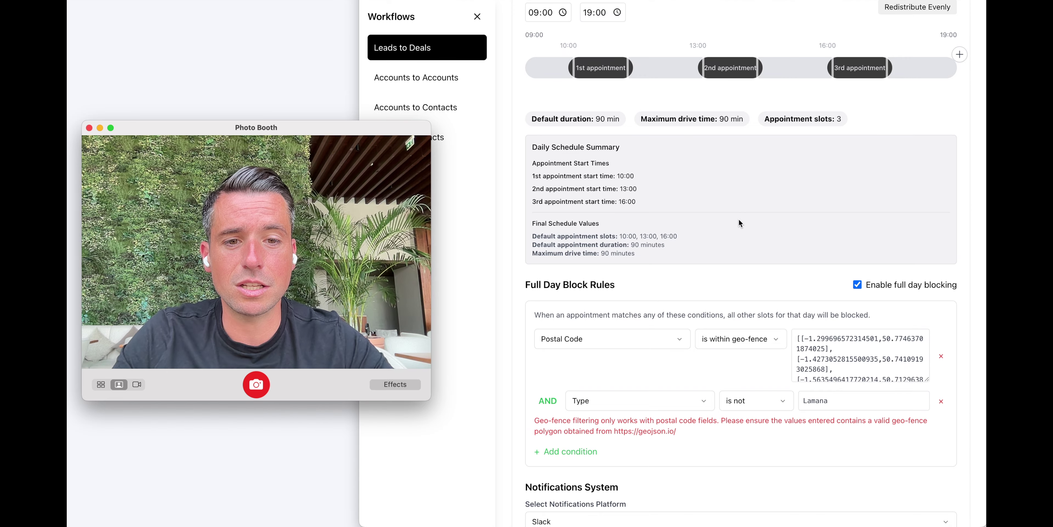
Examine the geo-fence and Type conditions of the Full Day Block Rules in relation to the appointment slots
scroll(759, 236, down, 1)
scroll(754, 243, down, 5)
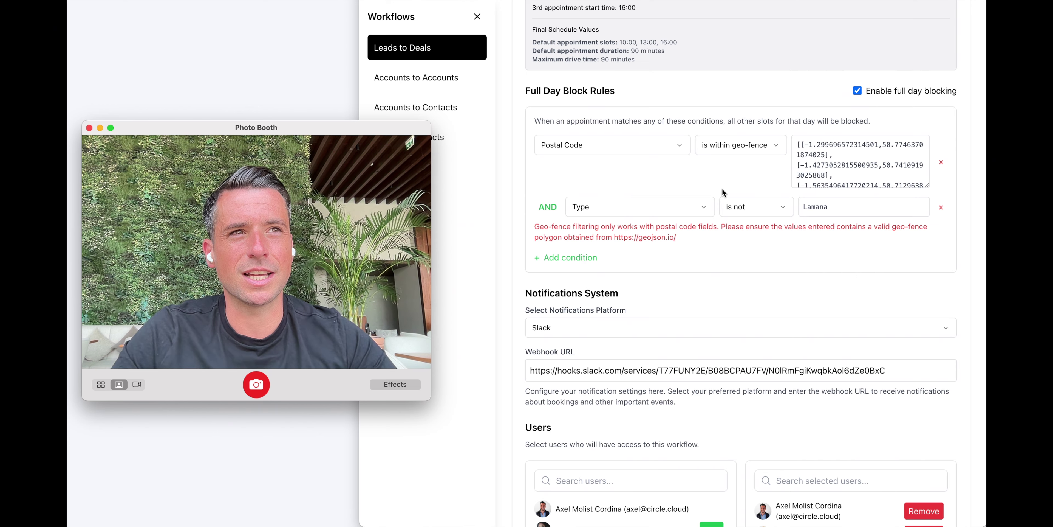
scroll(723, 192, down, 1)
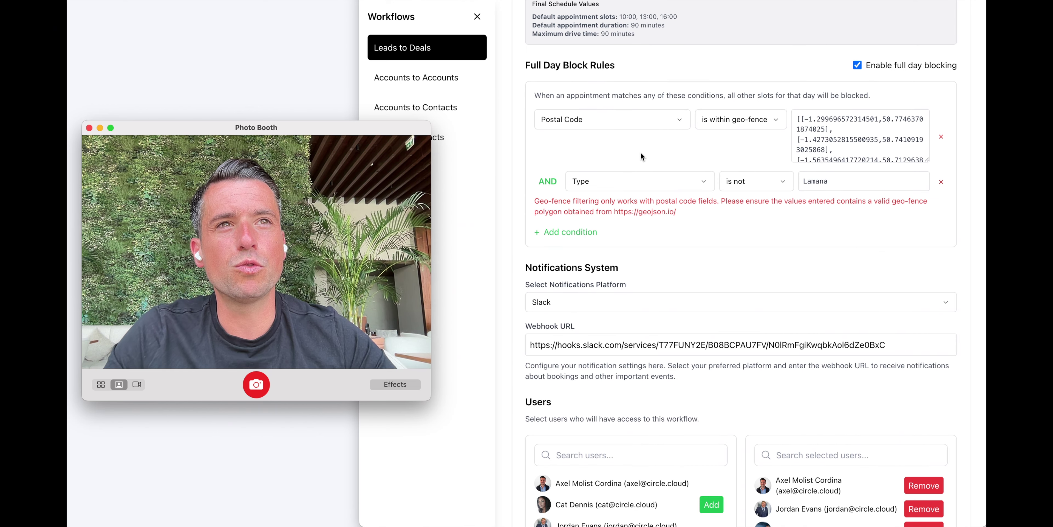
scroll(631, 94, up, 8)
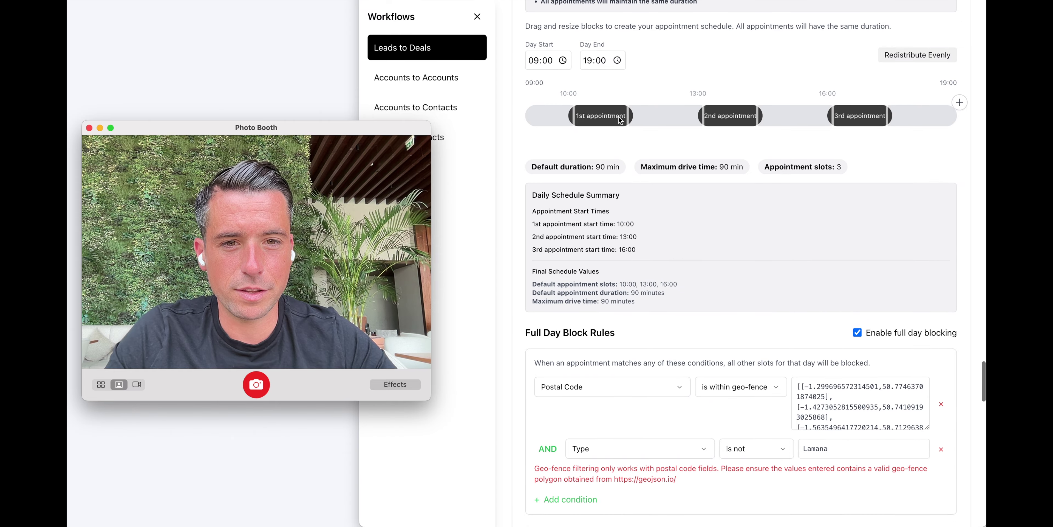
scroll(732, 306, down, 3)
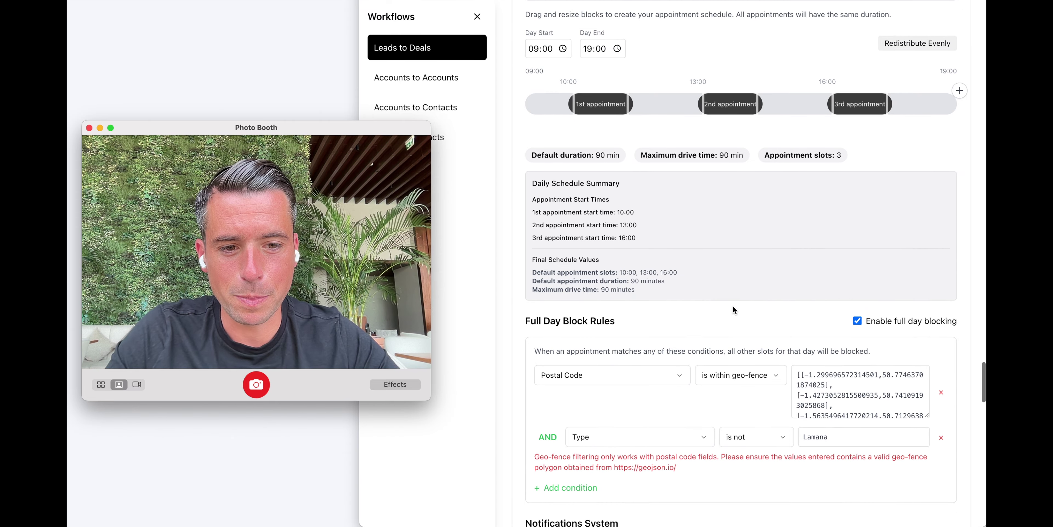
scroll(720, 307, down, 1)
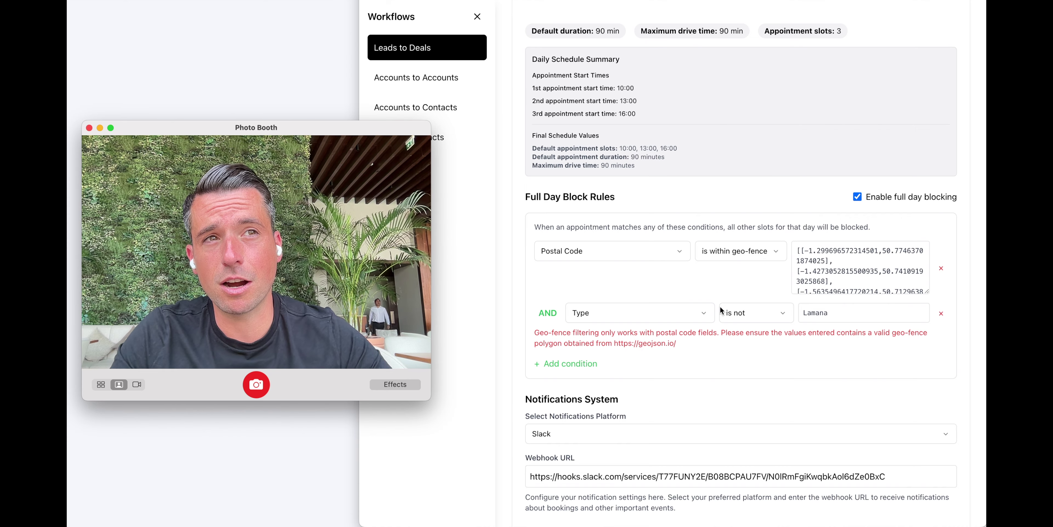
scroll(710, 320, down, 1)
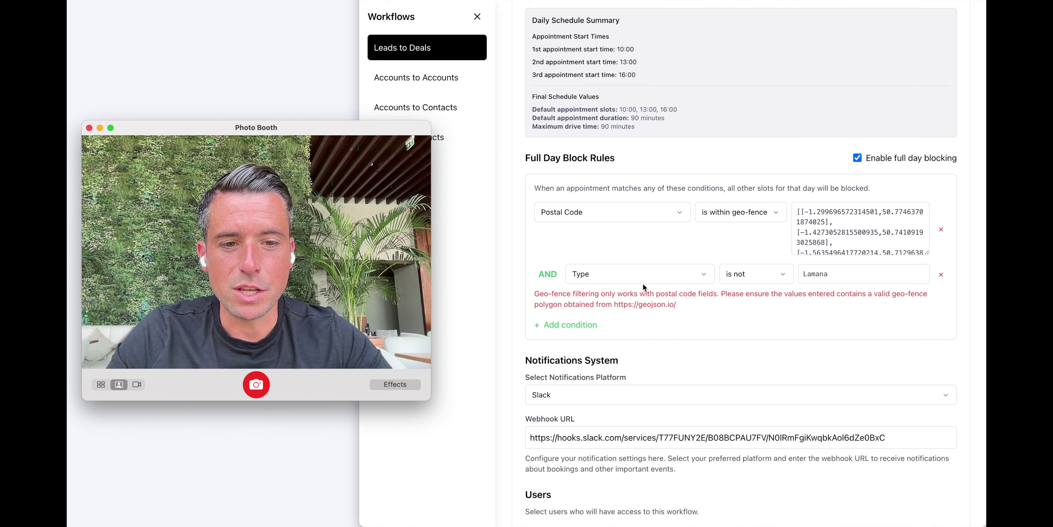
Browse the fields available for the second Full Day Block Rules condition and leave Type selected
click(658, 266)
click(657, 266)
click(676, 274)
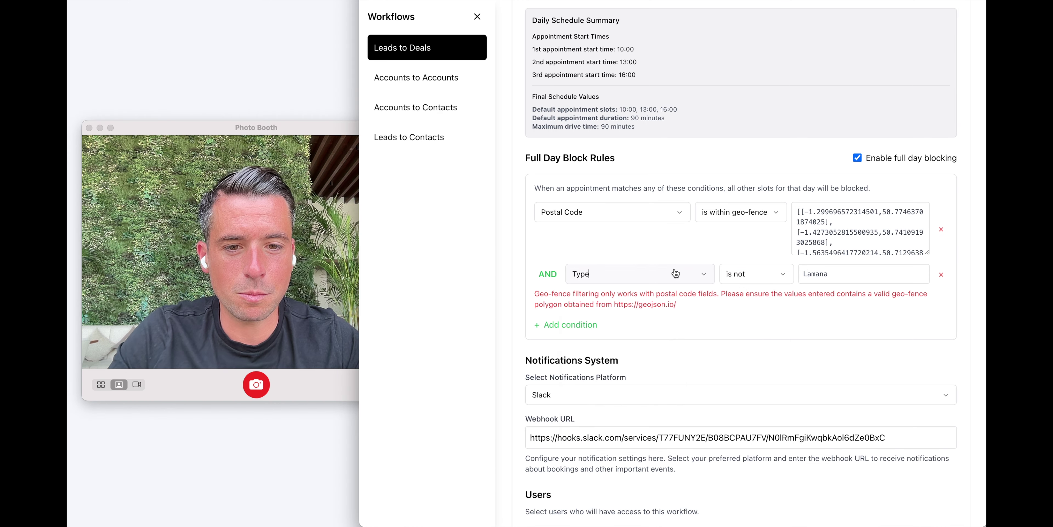
click(648, 275)
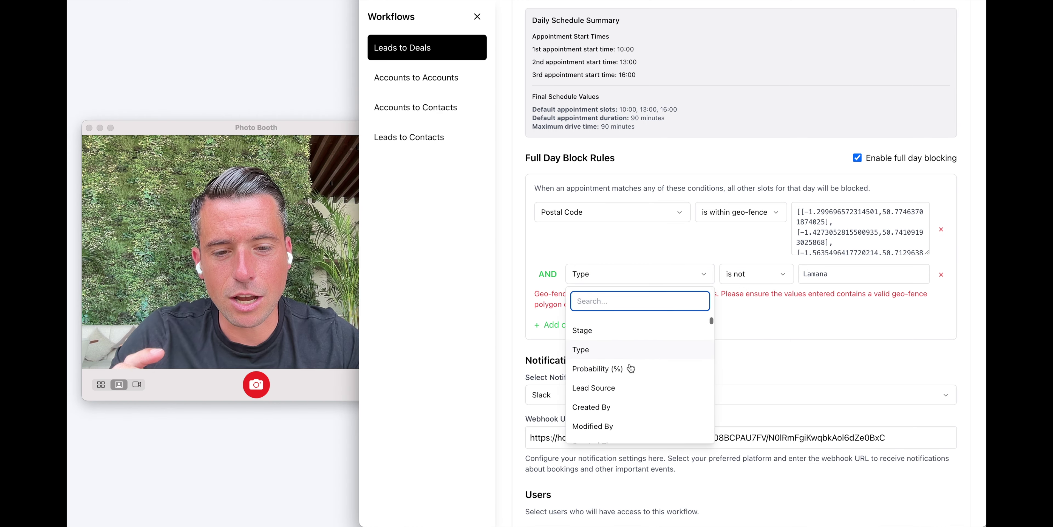
scroll(630, 368, down, 3)
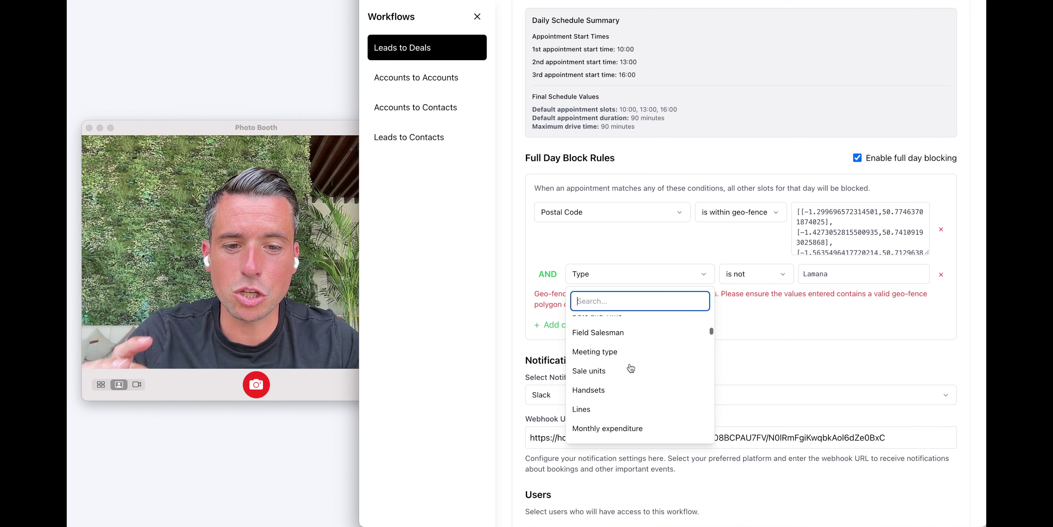
click(618, 227)
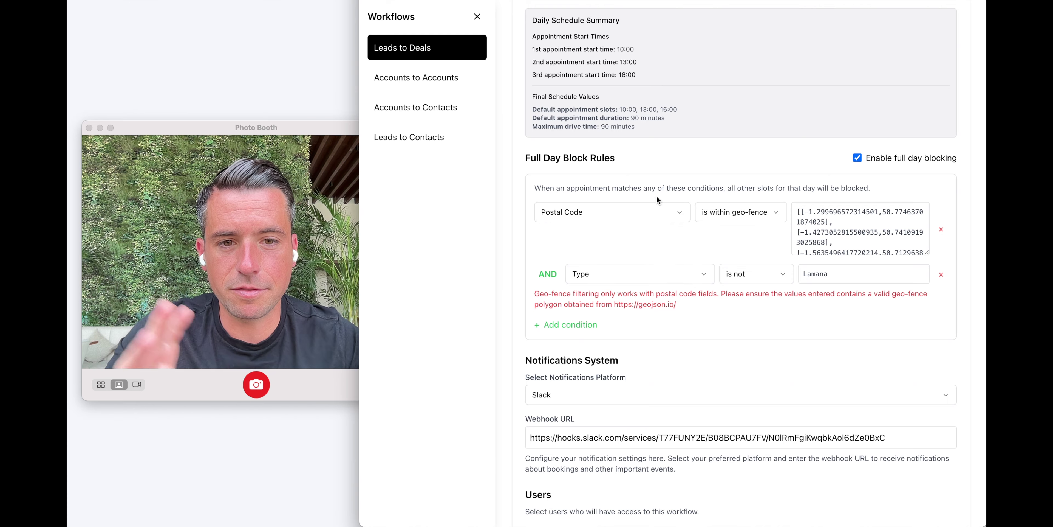
View the notification platform options in the Notifications System and leave Slack selected
scroll(656, 195, down, 5)
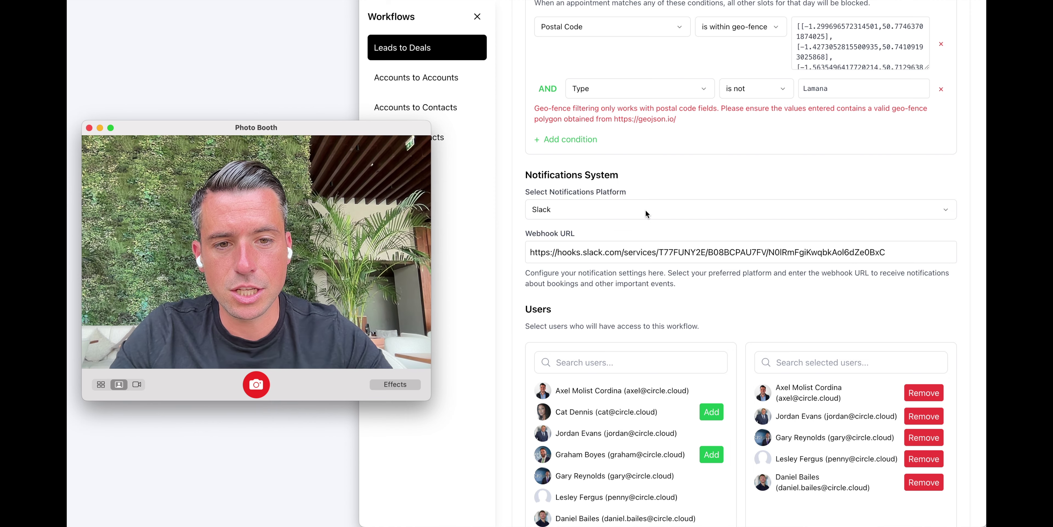
scroll(703, 185, down, 2)
click(674, 172)
click(674, 172)
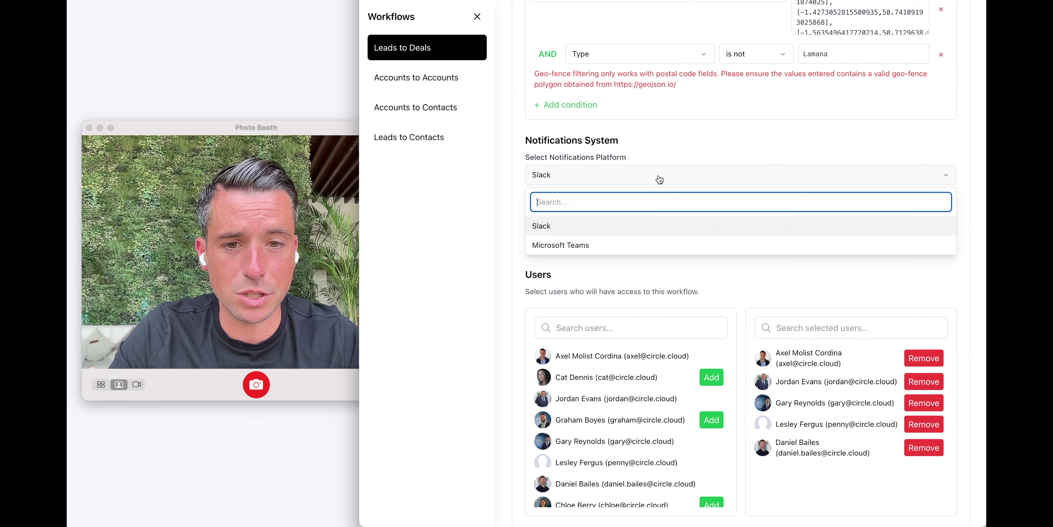
click(670, 171)
click(643, 180)
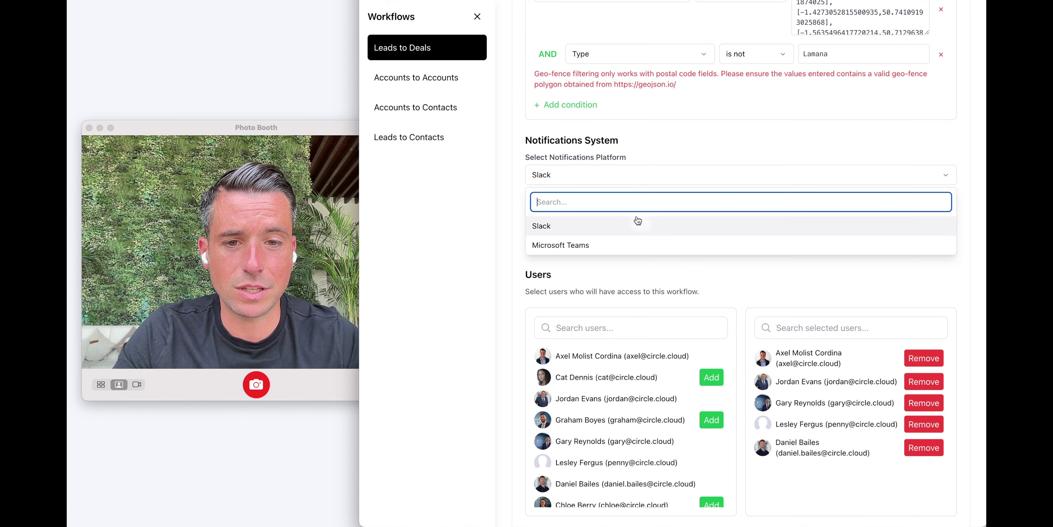
click(720, 162)
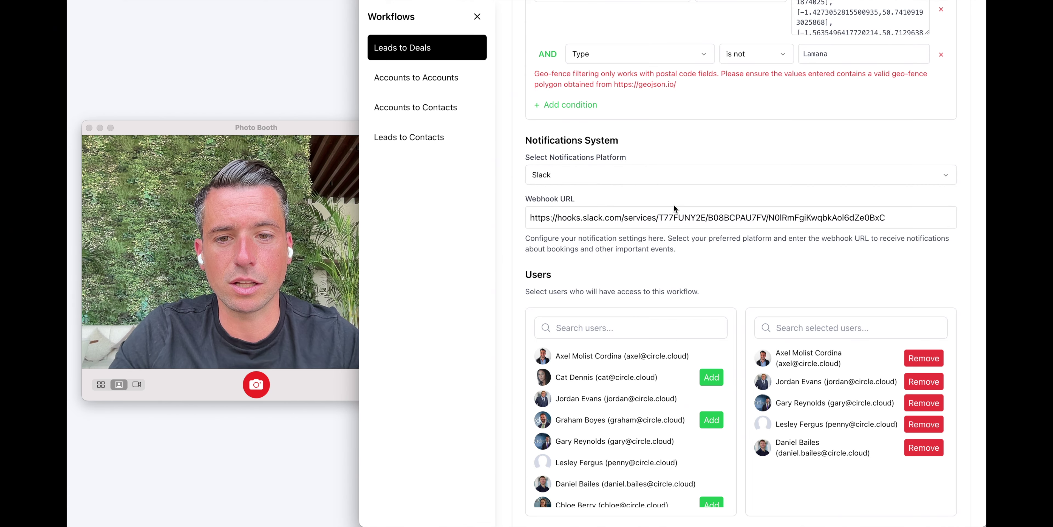
Review the lists of users and administrators who have access to the workflow
scroll(856, 234, down, 5)
key(super+Tab)
scroll(720, 188, down, 2)
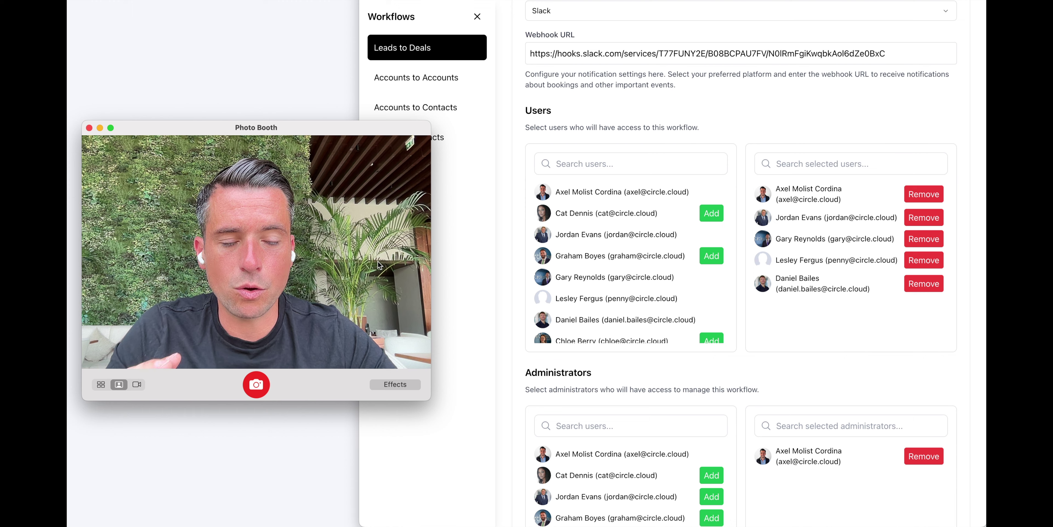
Look through the people who can be added as administrators of the Leads to Deals workflow
scroll(673, 109, down, 1)
scroll(673, 110, down, 3)
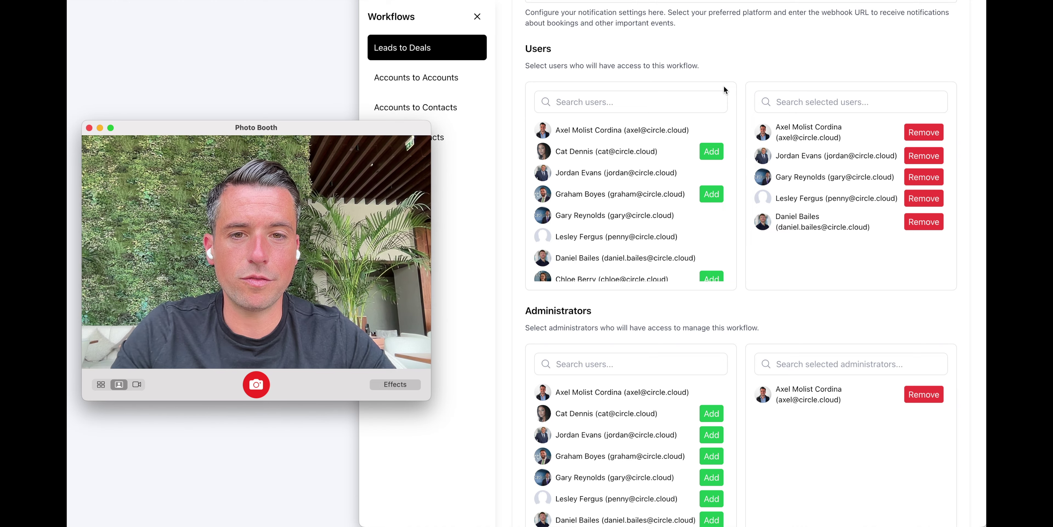
scroll(684, 184, down, 7)
scroll(687, 330, down, 3)
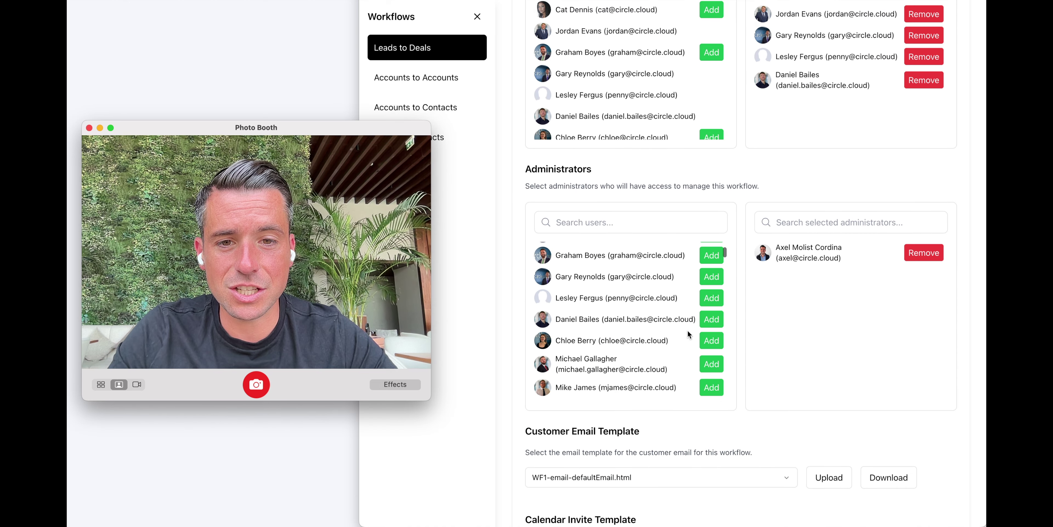
Review the Customer Email, Calendar Invite and Thank You Page template settings of the Leads to Deals workflow
scroll(636, 213, down, 3)
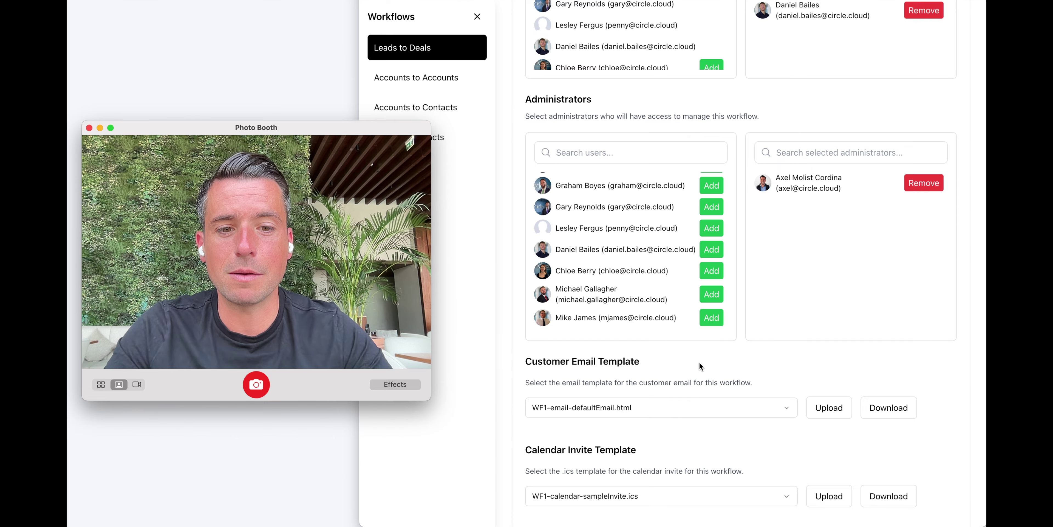
scroll(699, 363, down, 9)
scroll(724, 275, down, 4)
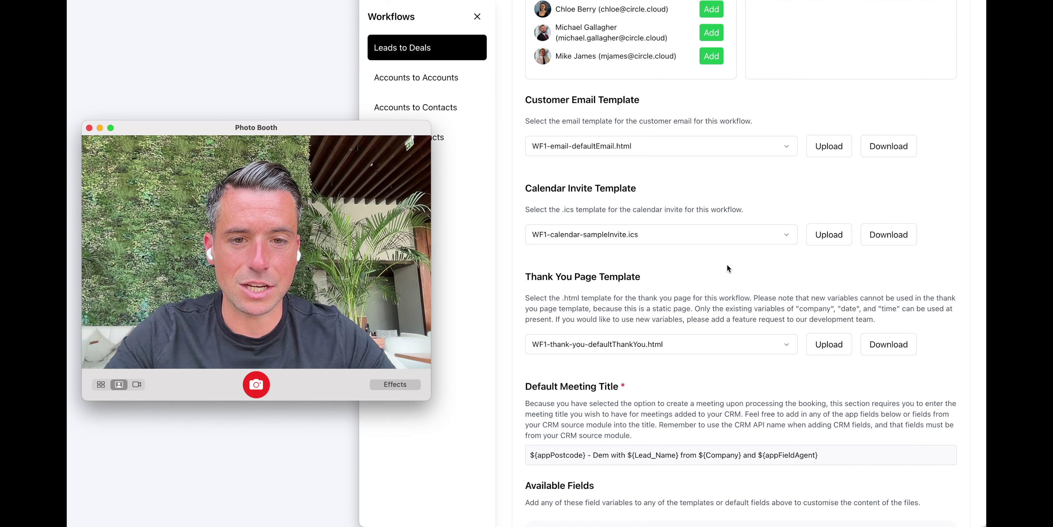
scroll(728, 262, down, 1)
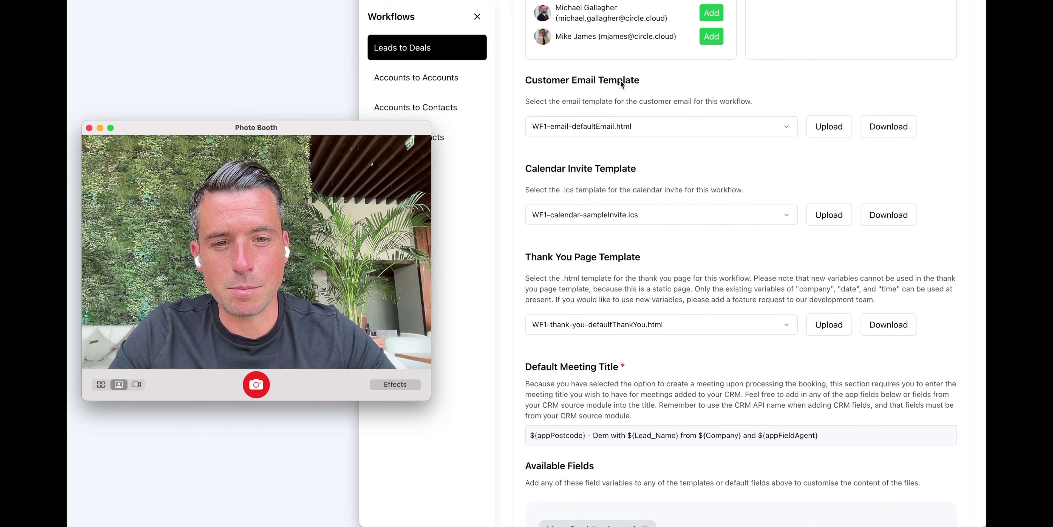
Read through the Available Fields variables that can be inserted into the templates and default fields
scroll(674, 275, down, 15)
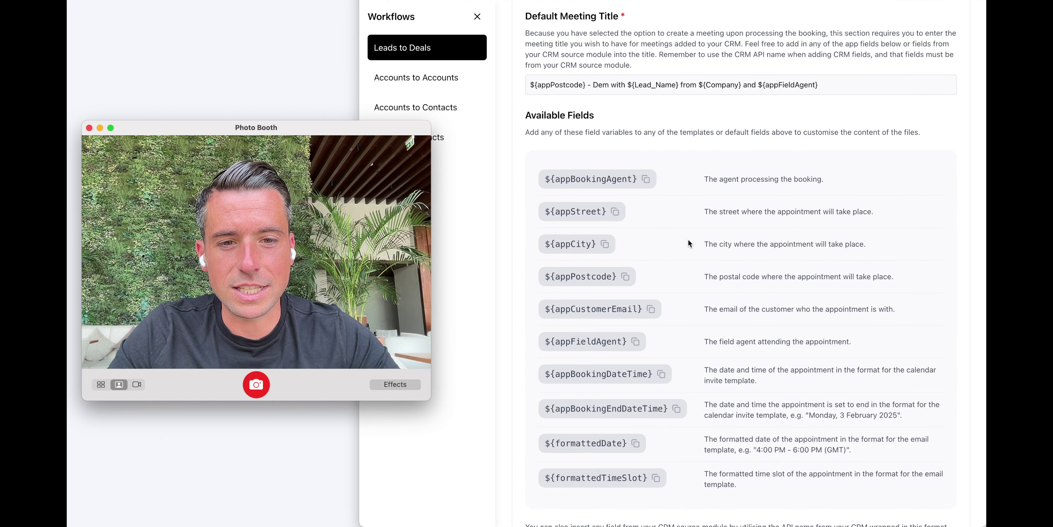
scroll(654, 186, down, 1)
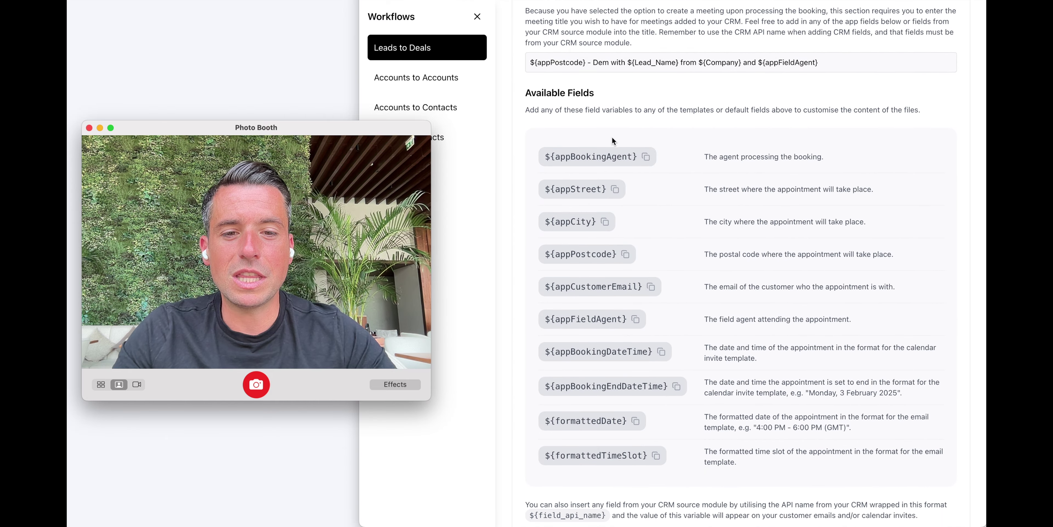
scroll(561, 165, down, 1)
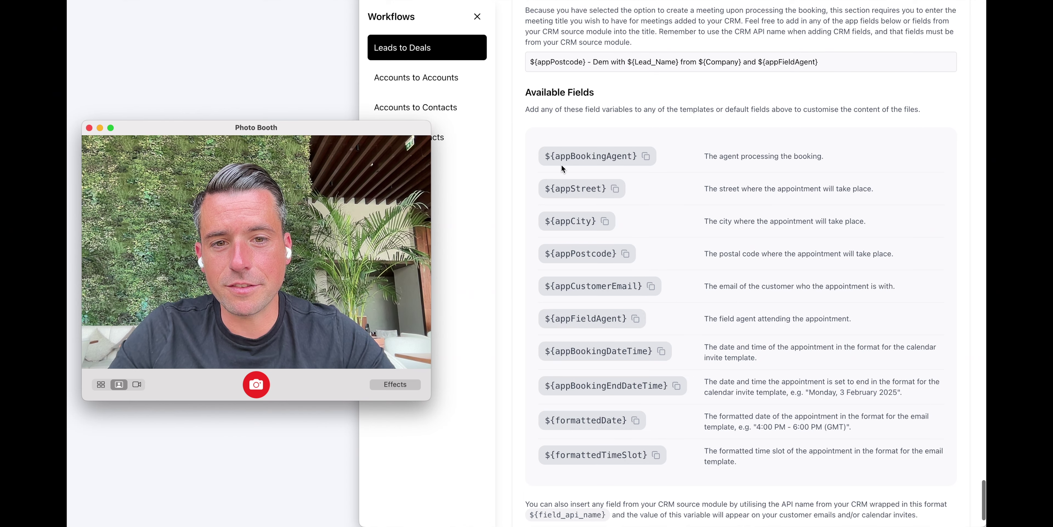
scroll(636, 183, up, 1)
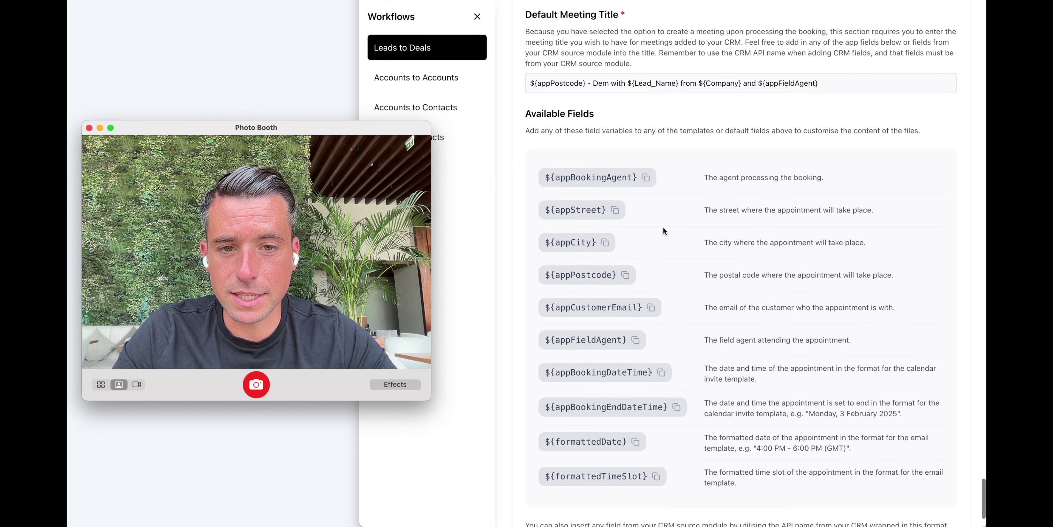
scroll(695, 243, down, 4)
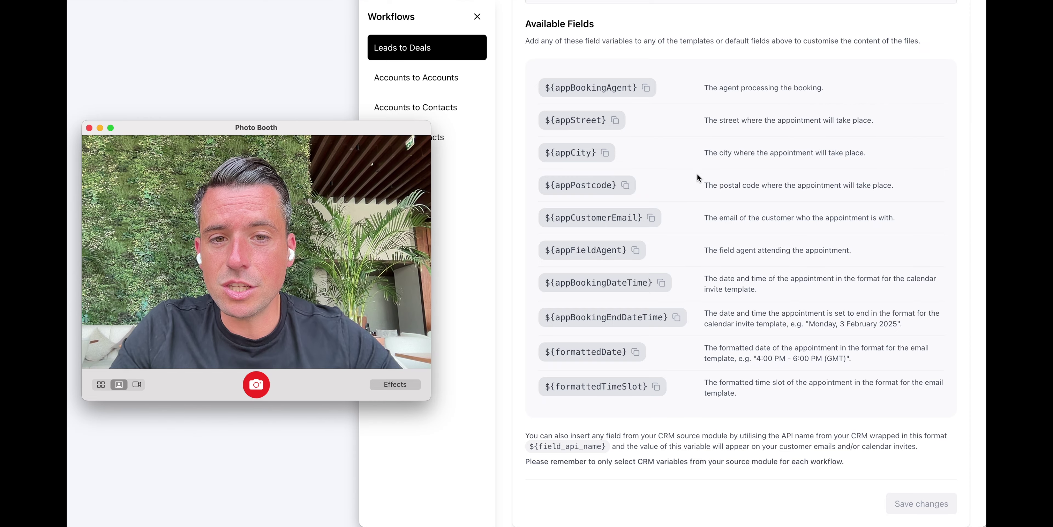
scroll(703, 211, up, 2)
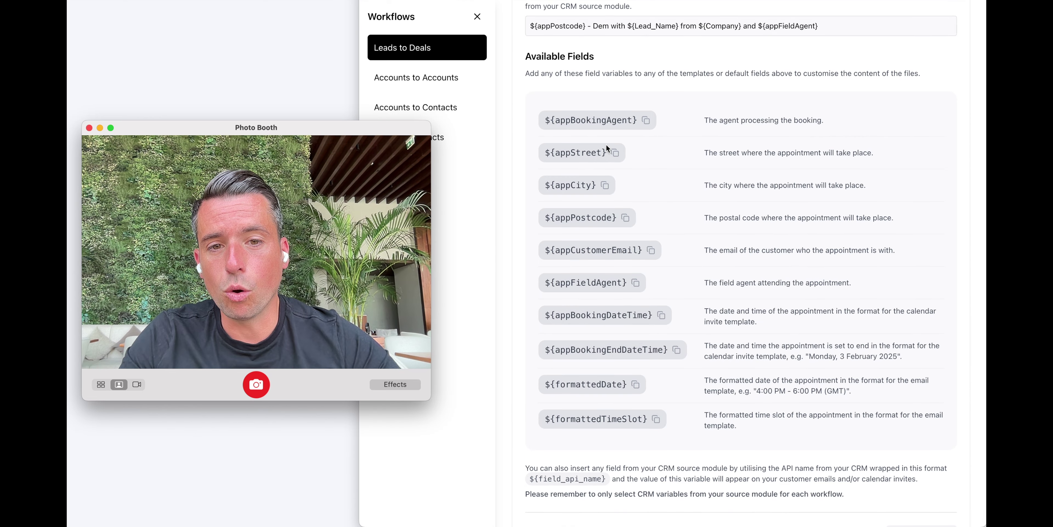
Examine the Default Meeting Title section and the variables used in its title text
scroll(651, 171, up, 5)
scroll(651, 172, up, 3)
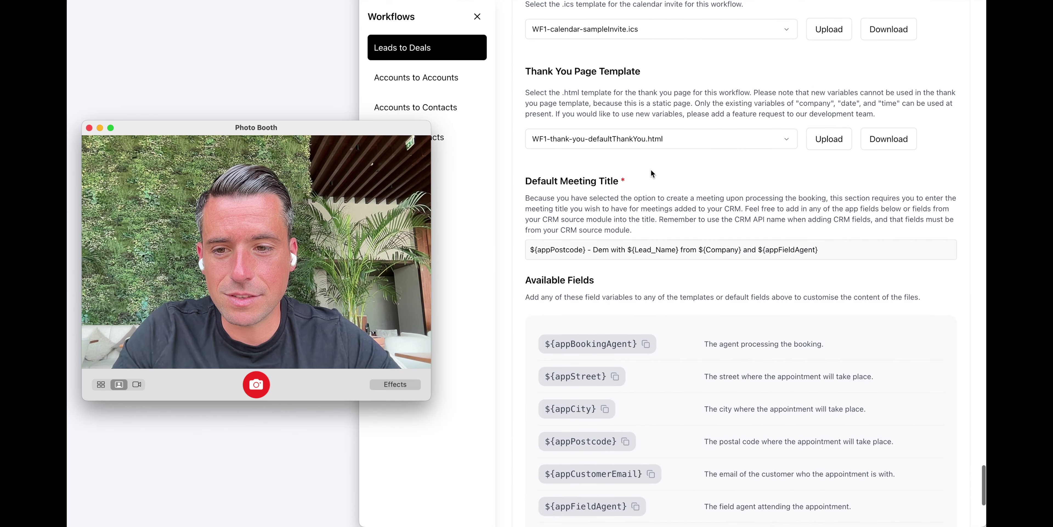
scroll(648, 223, up, 1)
click(516, 196)
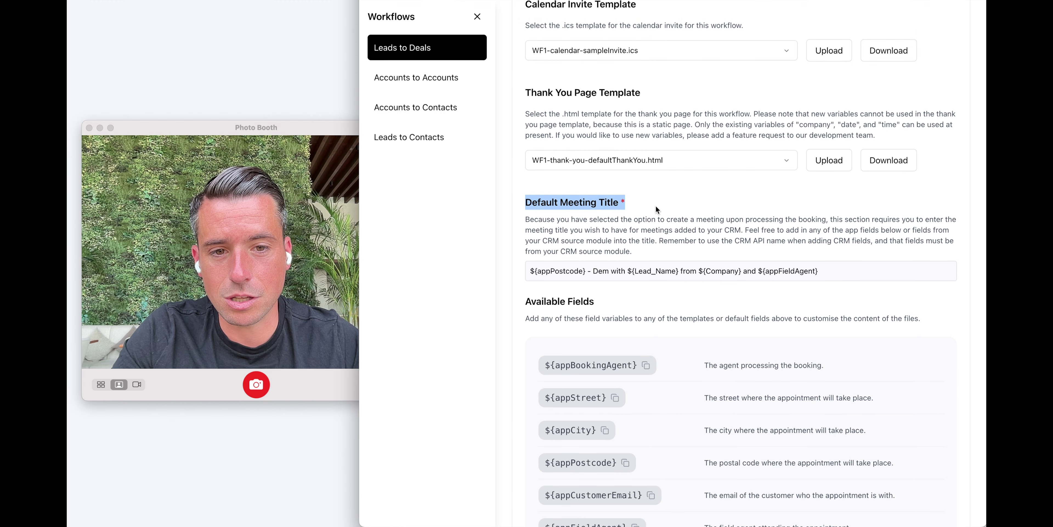
click(348, 289)
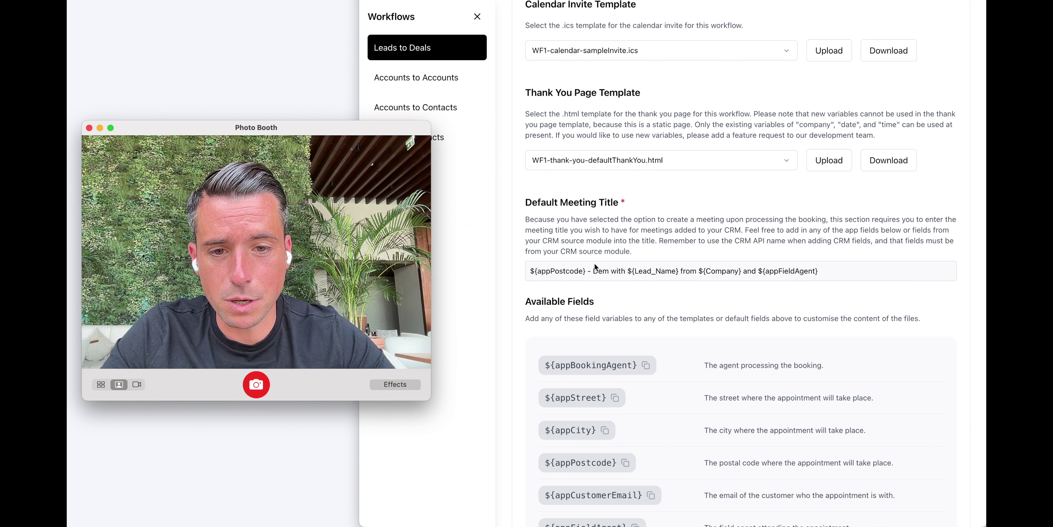
click(581, 266)
drag(547, 271, 852, 270)
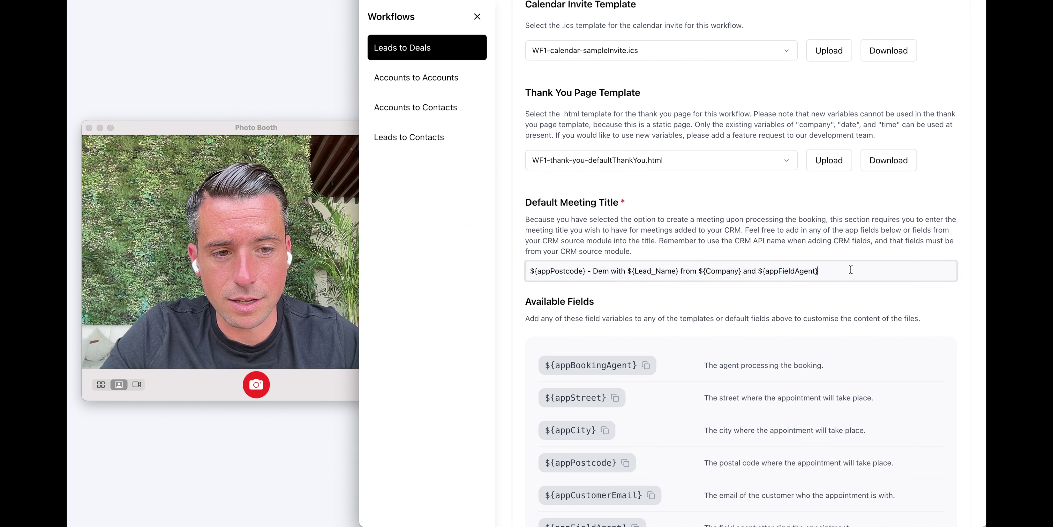
Revisit the email, calendar invite and thank you page templates and compare them with the Available Fields variables
scroll(647, 177, up, 3)
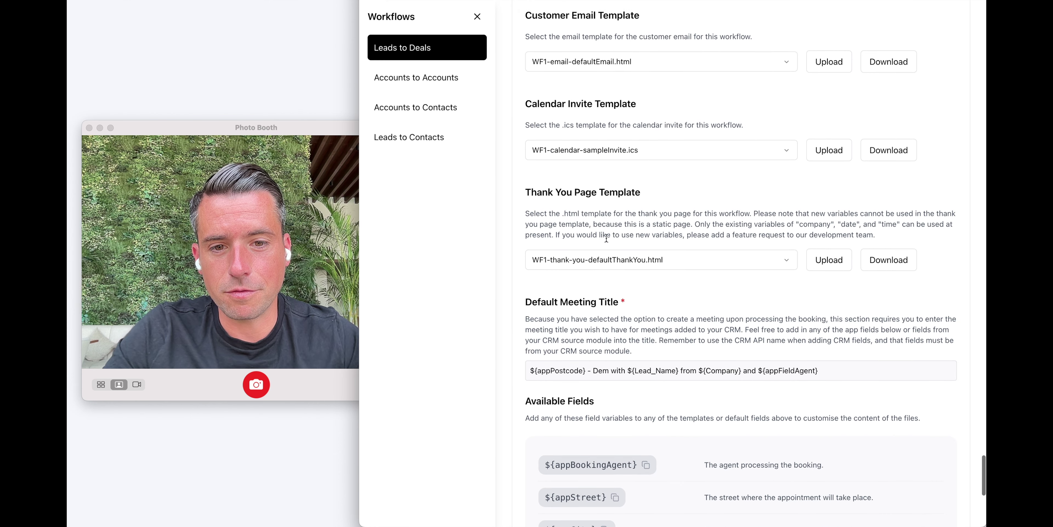
scroll(715, 286, up, 1)
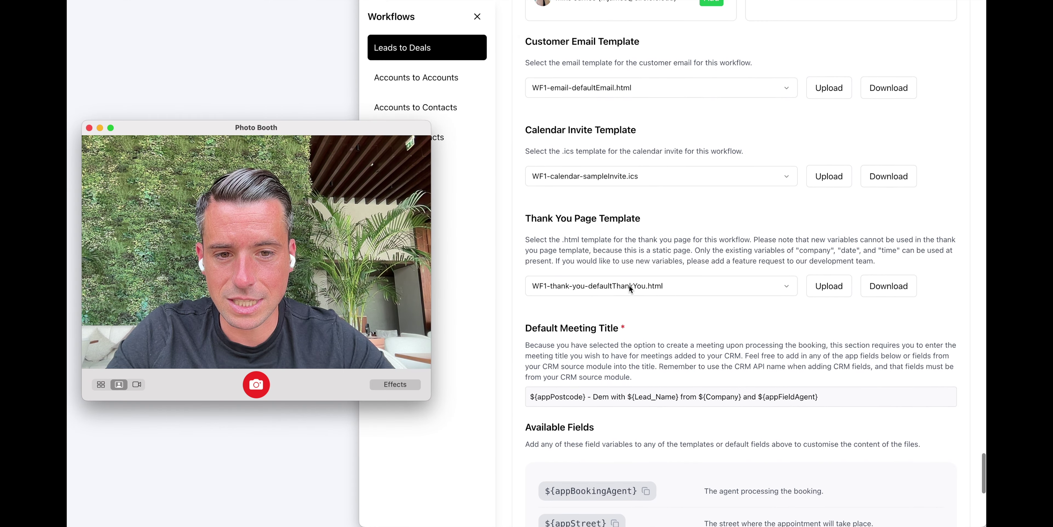
scroll(629, 284, up, 3)
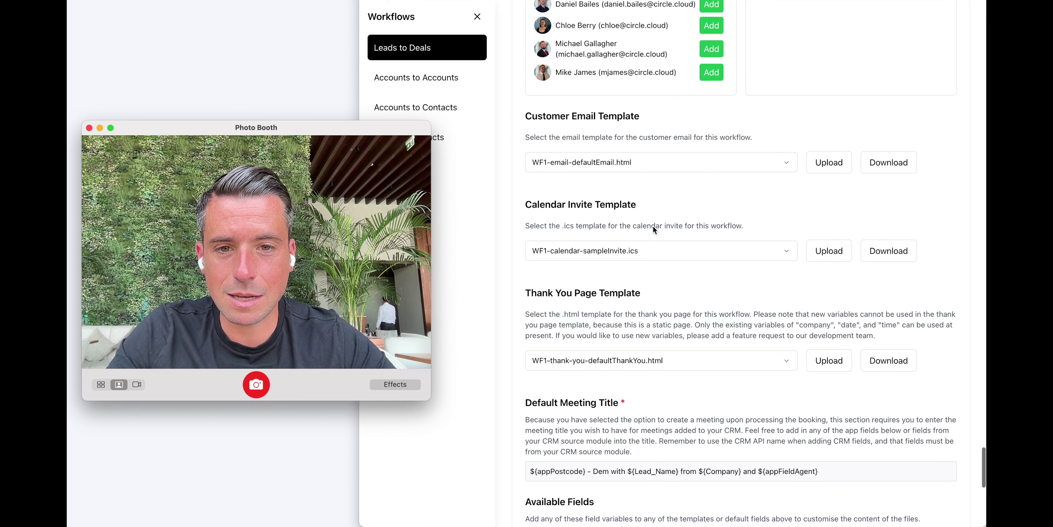
scroll(659, 193, up, 1)
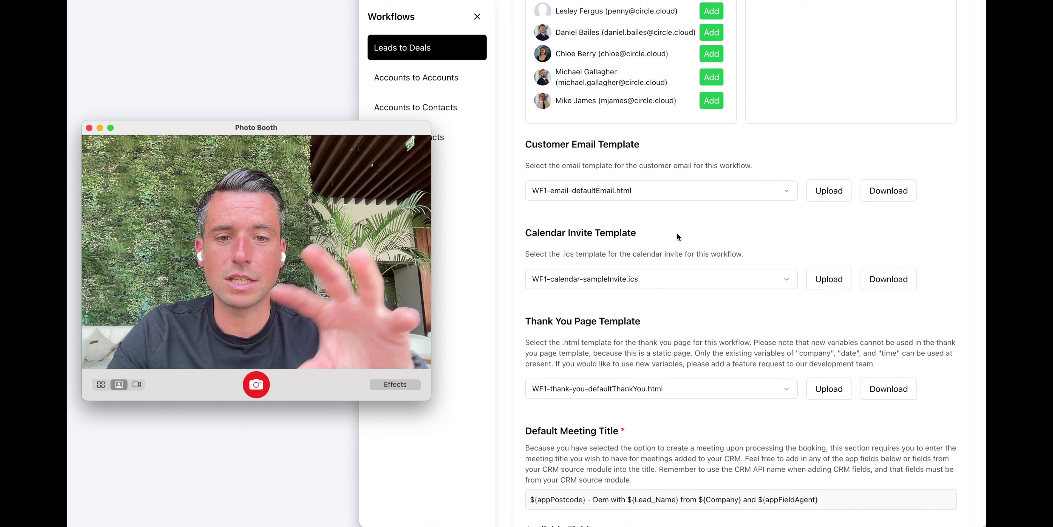
scroll(663, 293, down, 10)
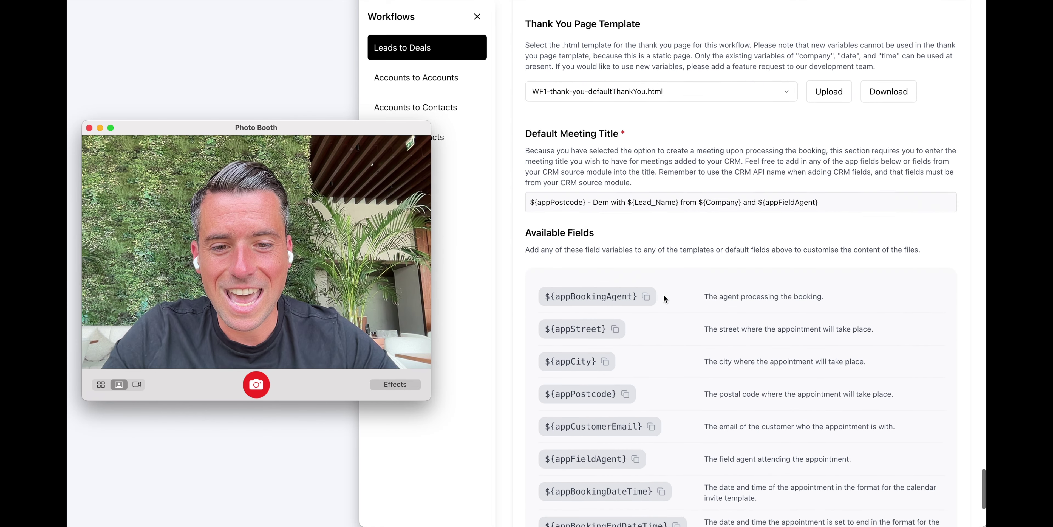
scroll(664, 295, down, 5)
scroll(701, 176, up, 15)
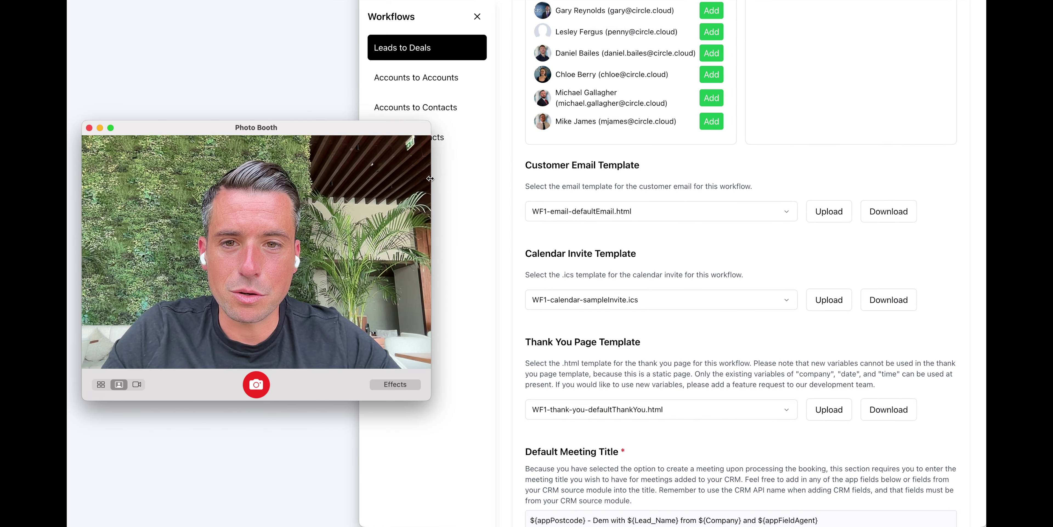
View the settings of the Accounts to Accounts, Accounts to Contacts and Leads to Contacts workflows in turn
click(462, 167)
click(423, 75)
click(425, 107)
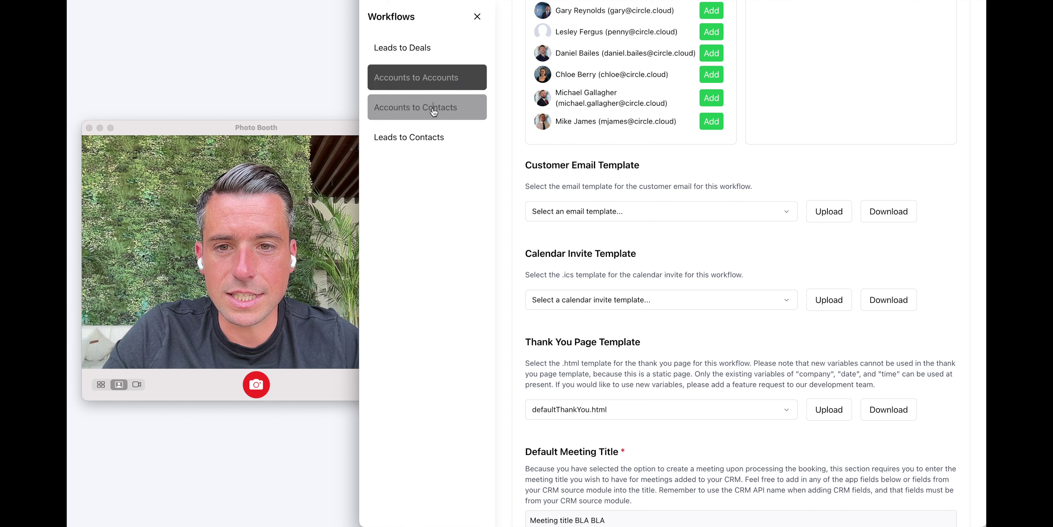
click(429, 133)
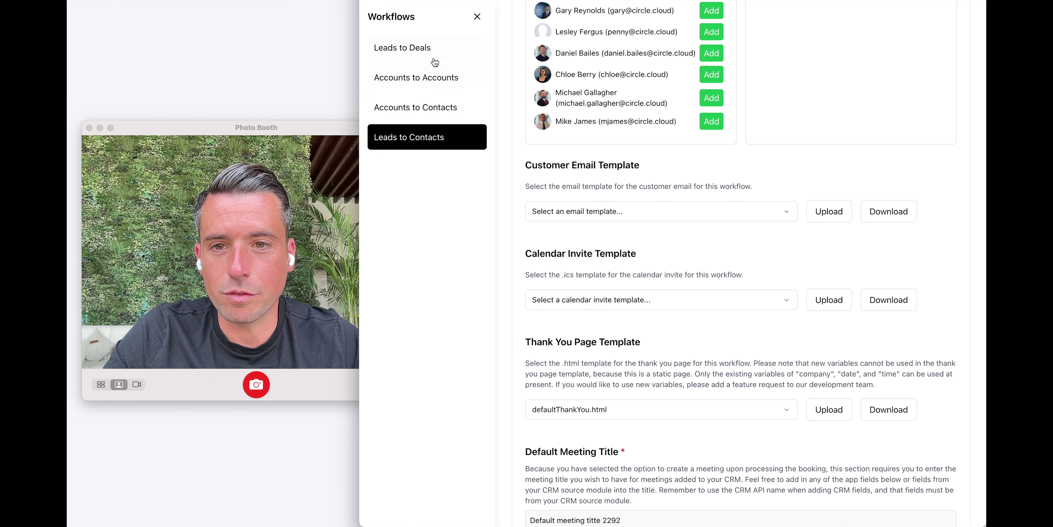
click(255, 251)
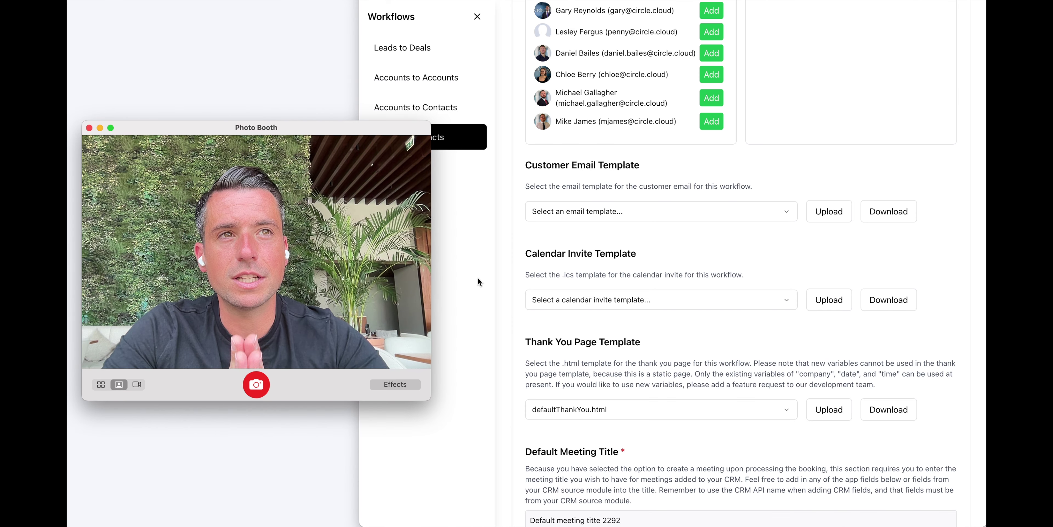